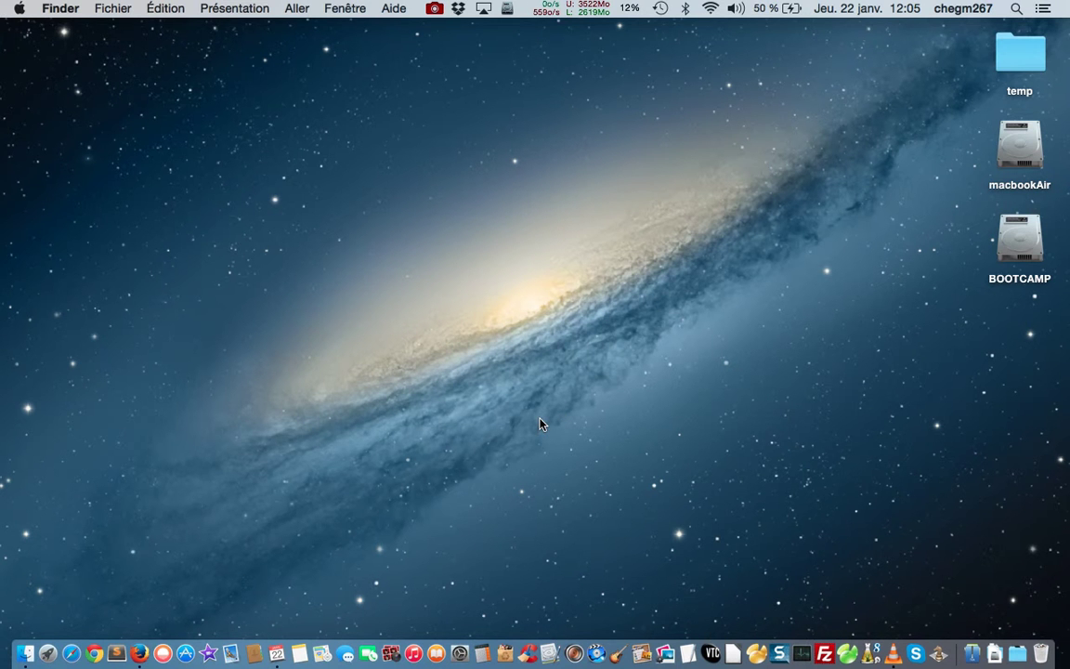
Open a Finder window and browse Downloads, Images, and the home folder's Documents down to the Snagit folder
left_click(25, 651)
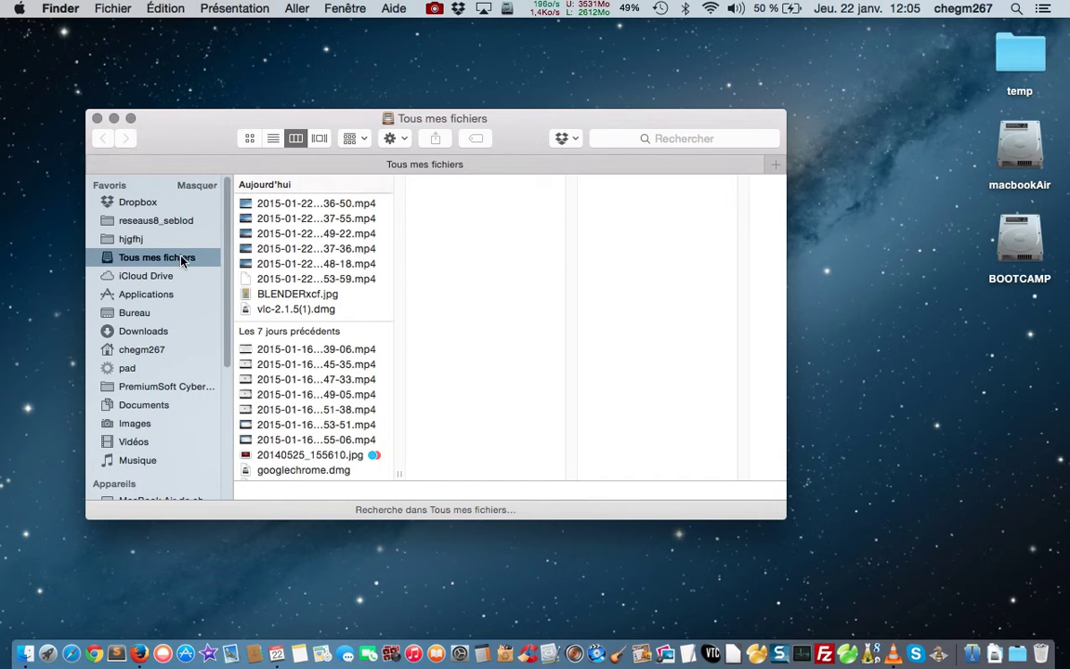
left_click(143, 332)
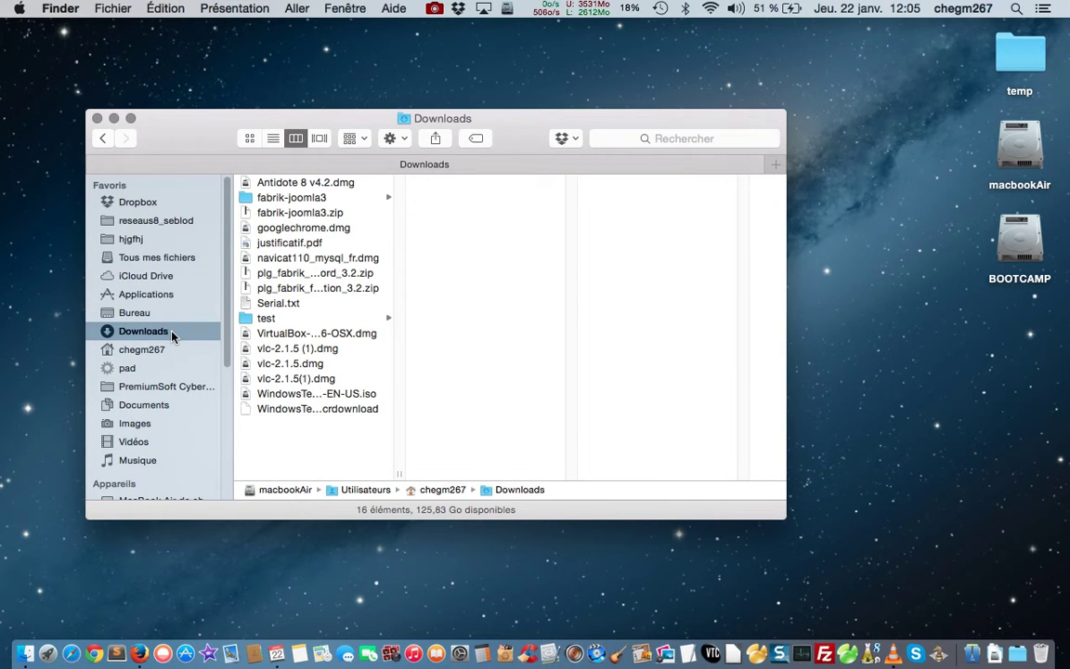
left_click(140, 427)
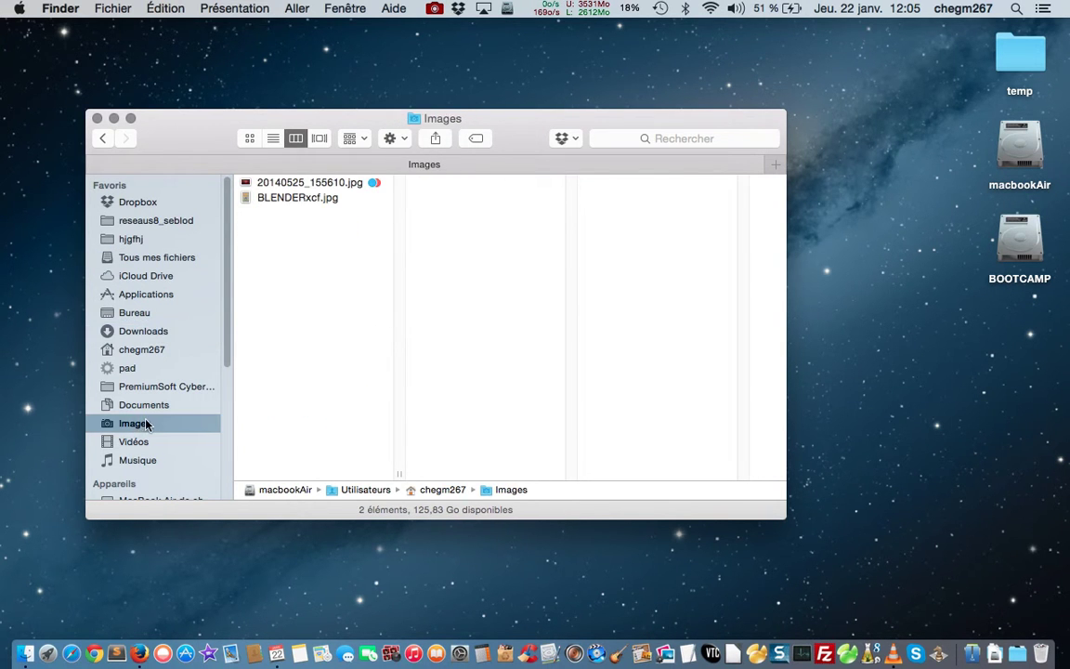
left_click(158, 351)
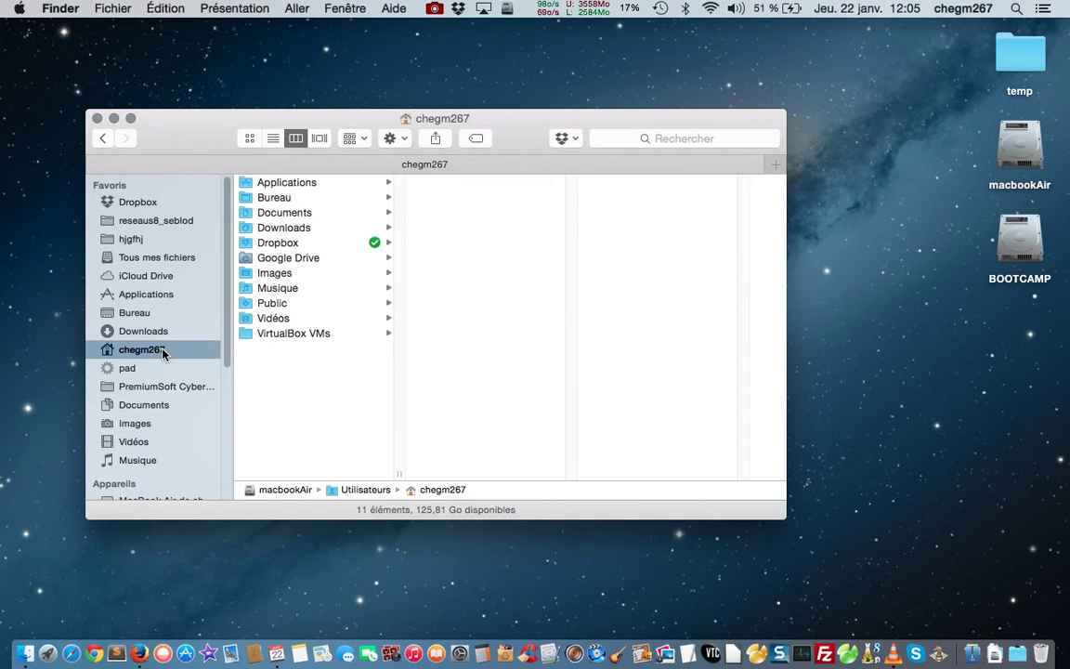
left_click(265, 213)
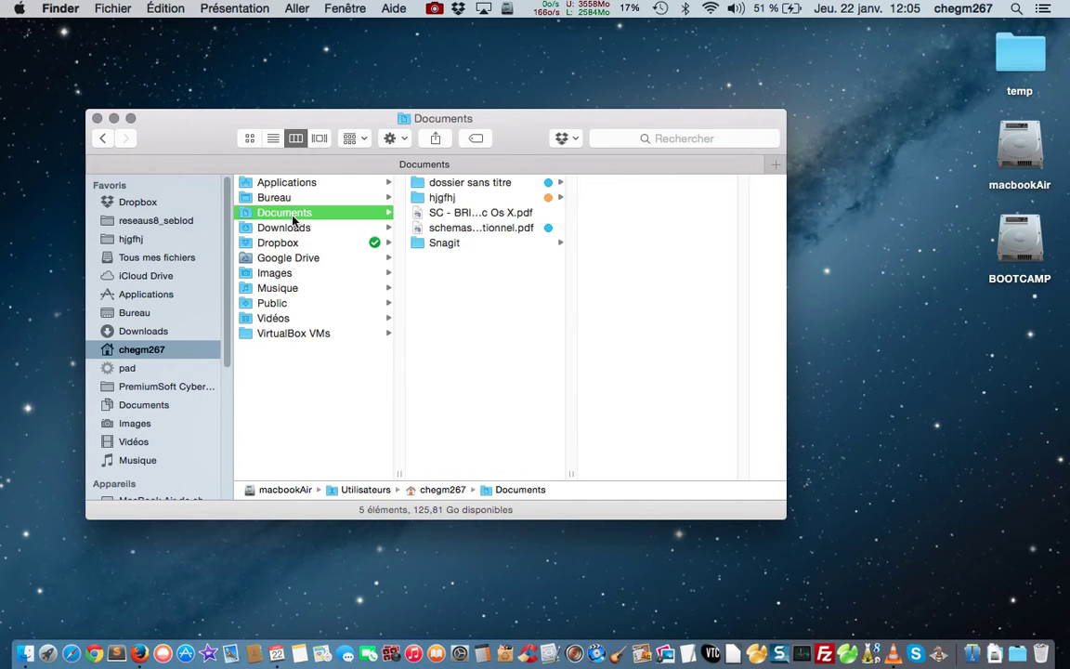
left_click(455, 244)
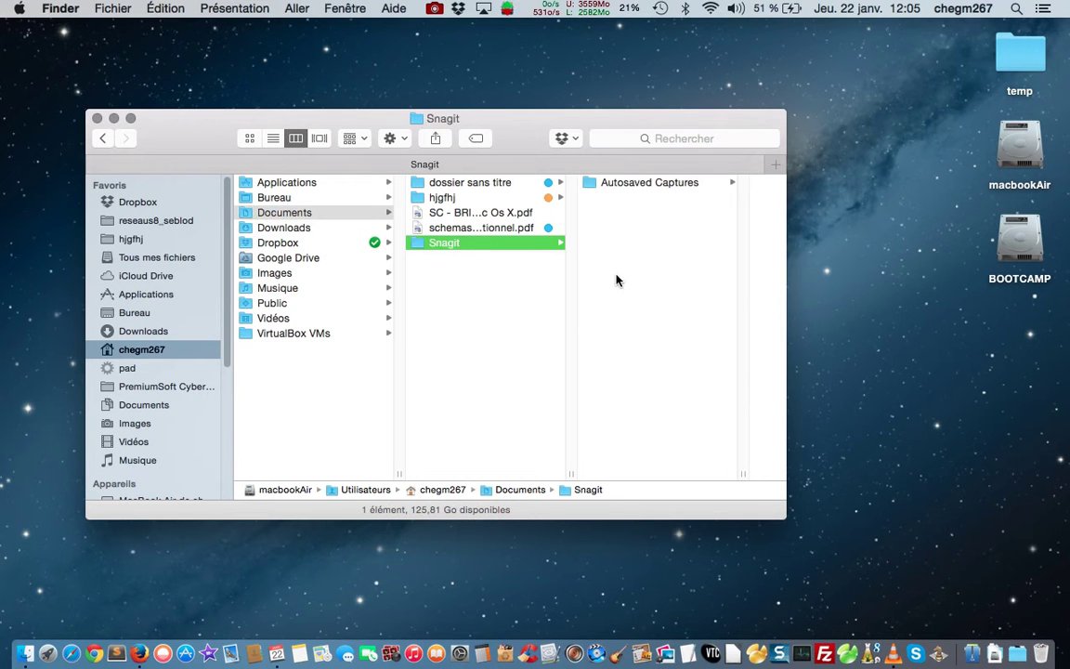
Add the Snagit folder from the home folder's Documents to the sidebar favourites and open it from there
left_click(141, 351)
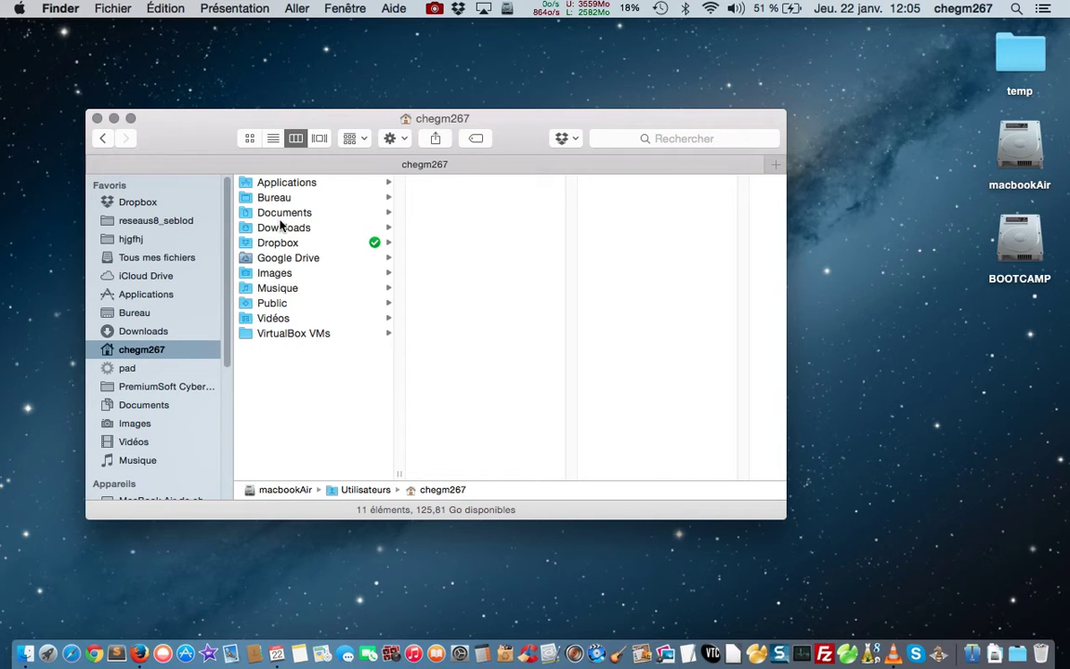
left_click(307, 212)
left_click_drag(449, 243, 172, 232)
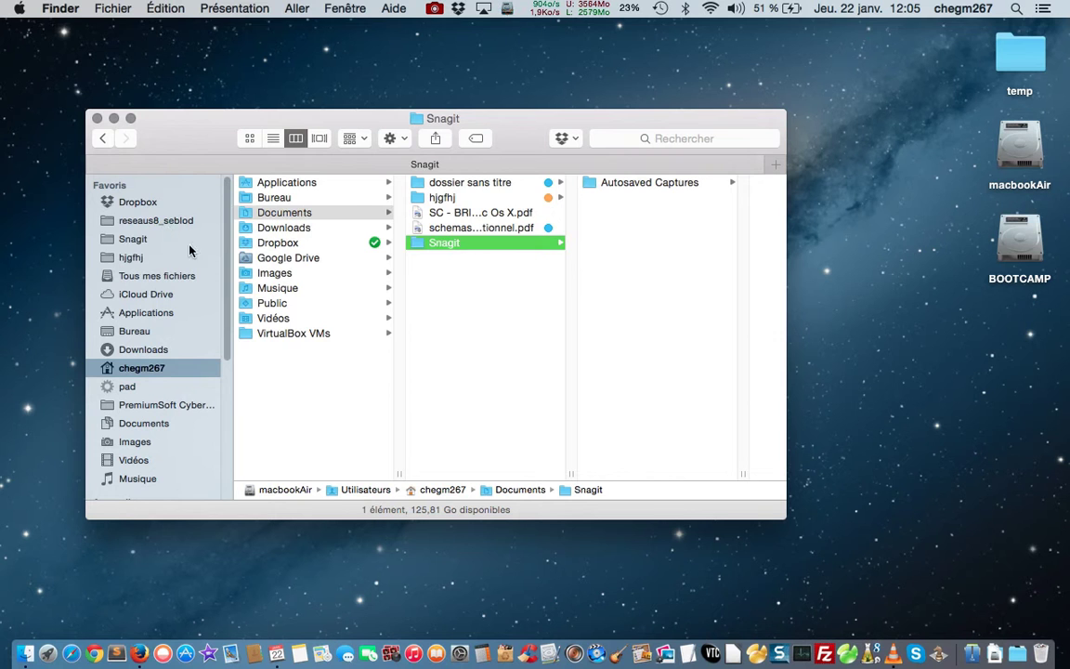
left_click(141, 238)
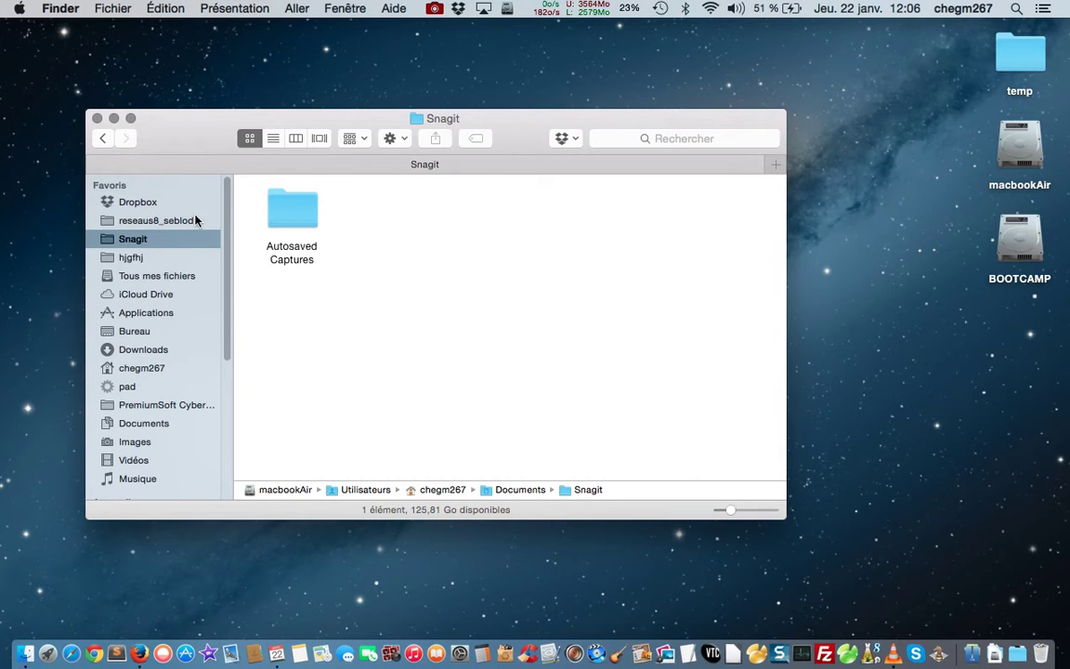
Remove the Snagit shortcut from the sidebar favourites
right_click(159, 238)
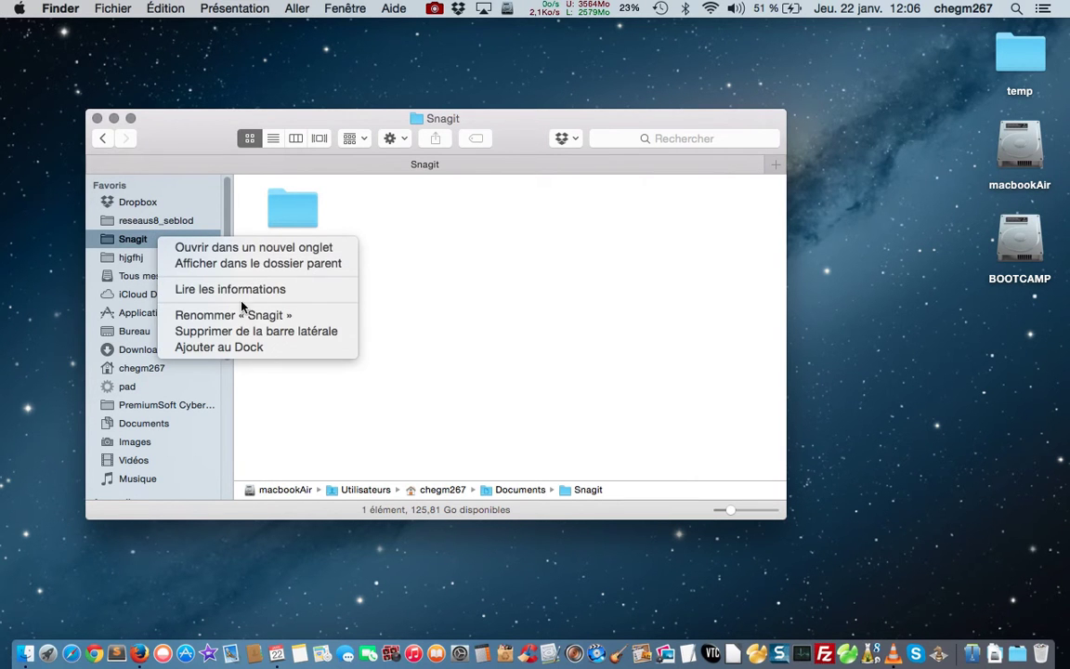
left_click(248, 334)
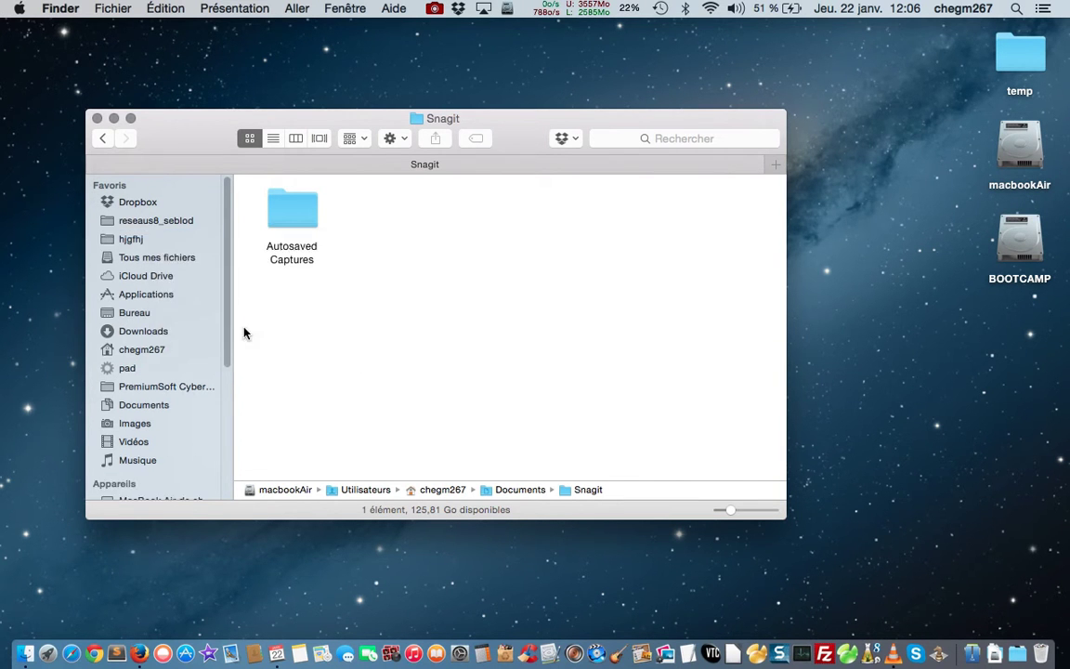
Open the Documents folder and move the Snagit folder's icon just below schemasRelationnel.pdf
left_click(163, 405)
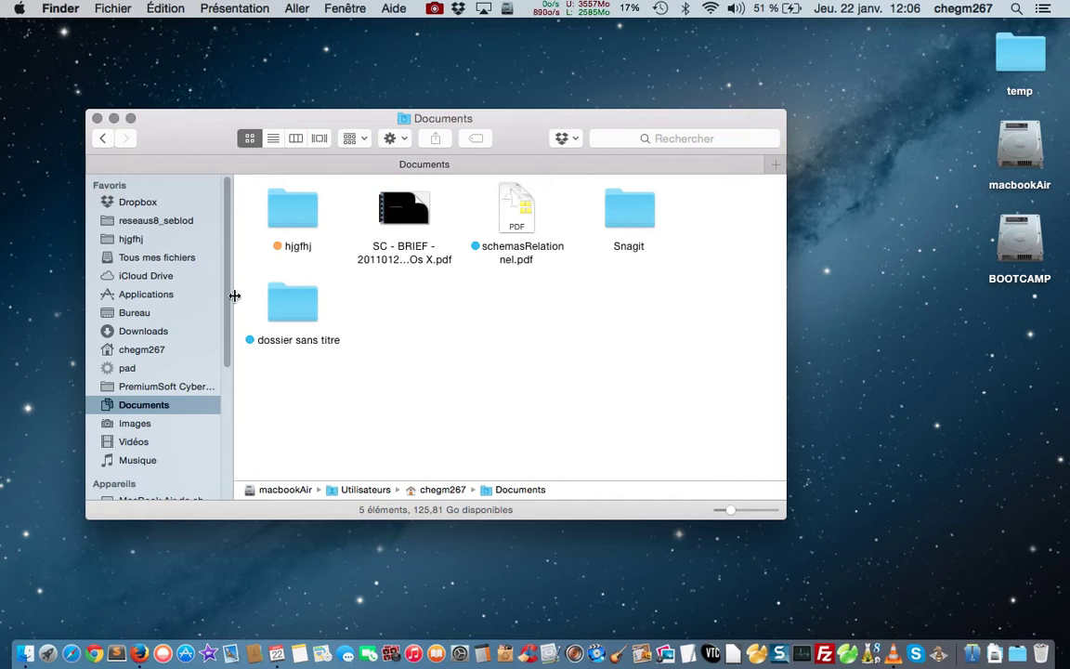
scroll(230, 294, "down", 3)
scroll(230, 330, "up", 3)
left_click_drag(616, 225, 523, 307)
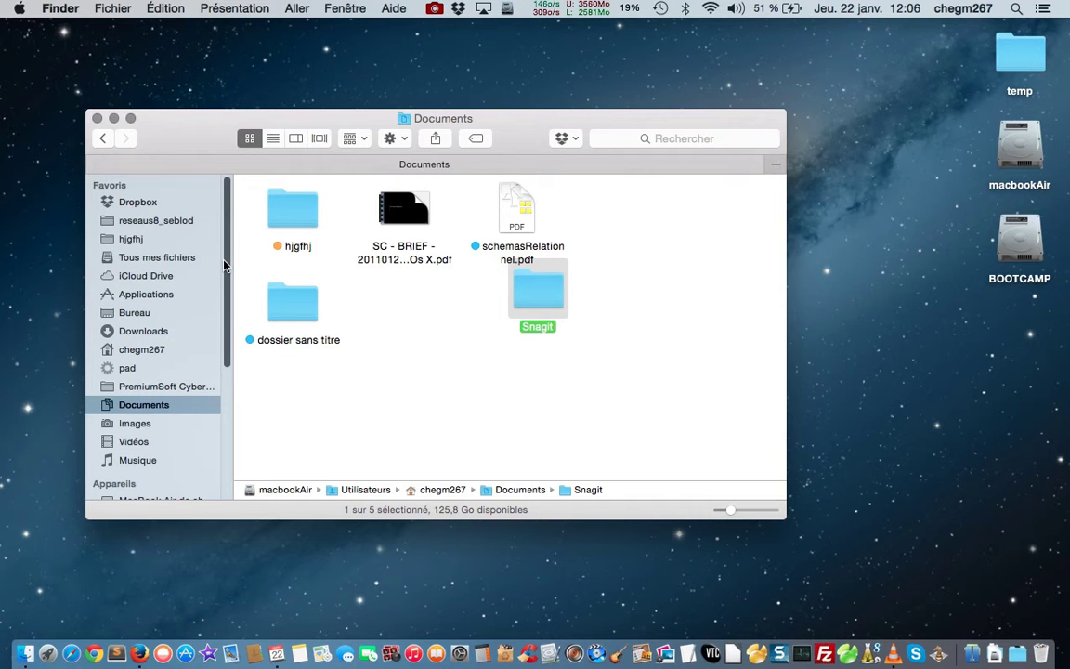
Delete the PAD and tutu tags in the tag settings of the Finder preferences
left_click_drag(229, 337, 227, 441)
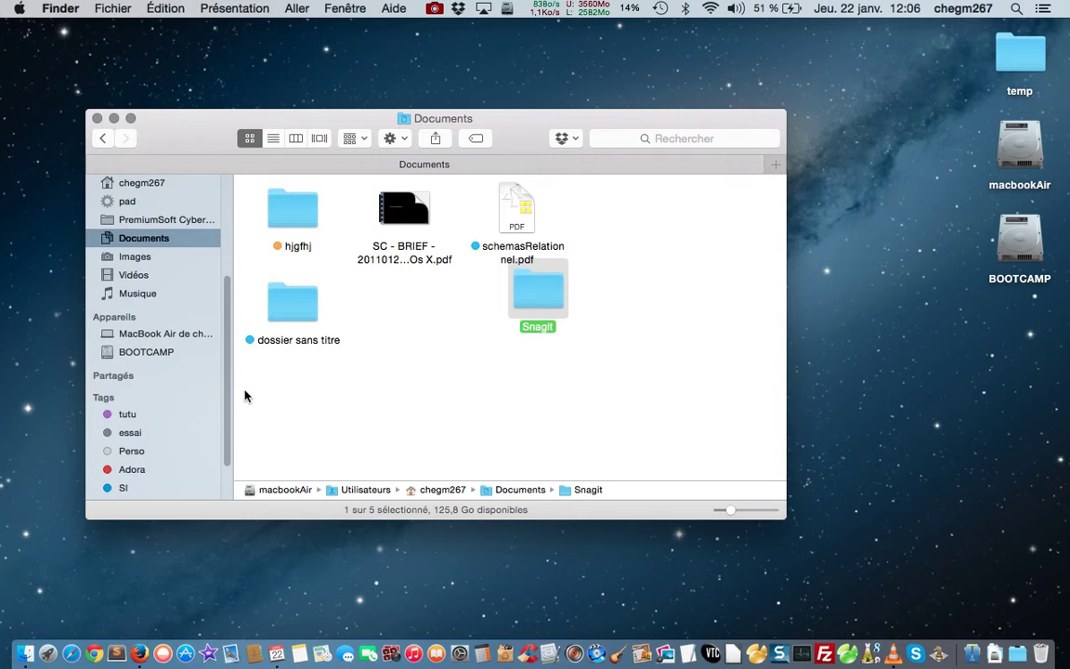
left_click(61, 11)
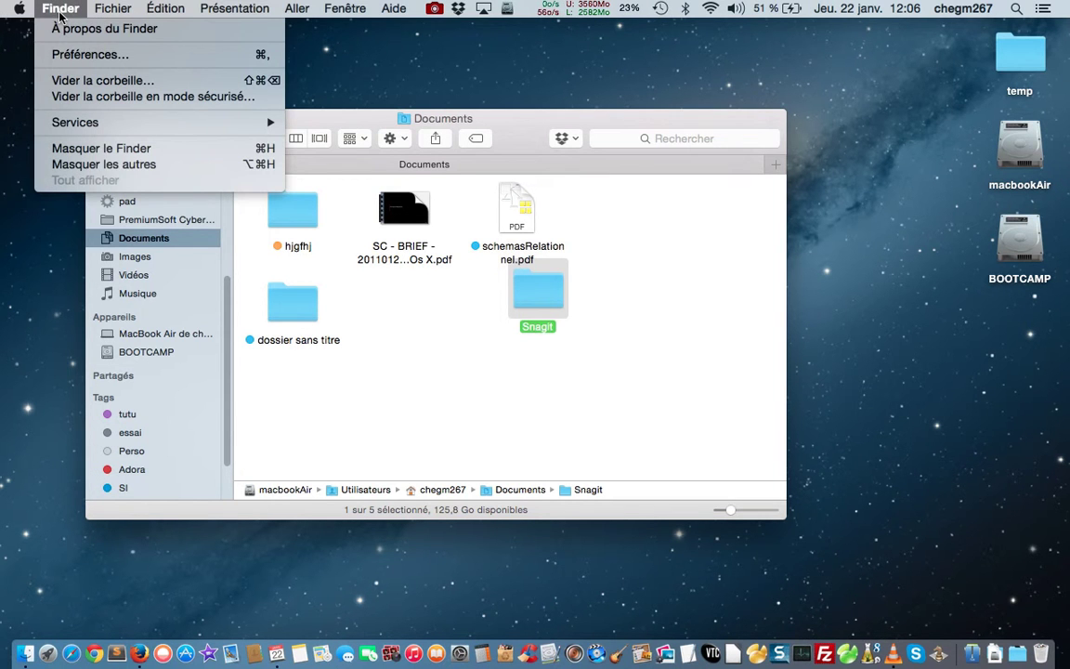
left_click(74, 55)
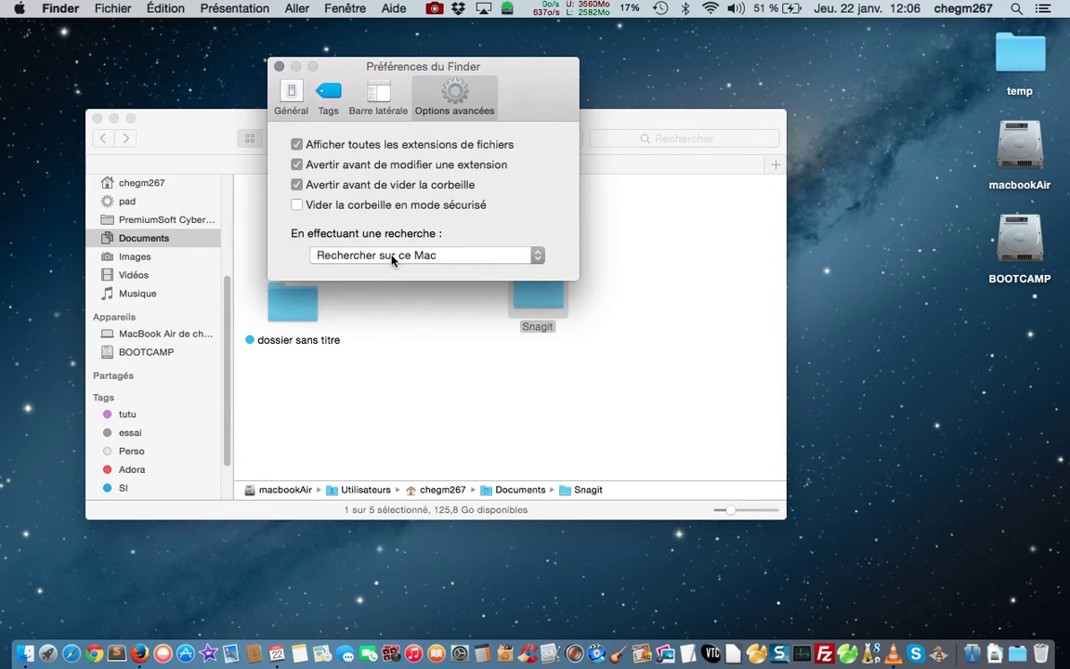
left_click(329, 96)
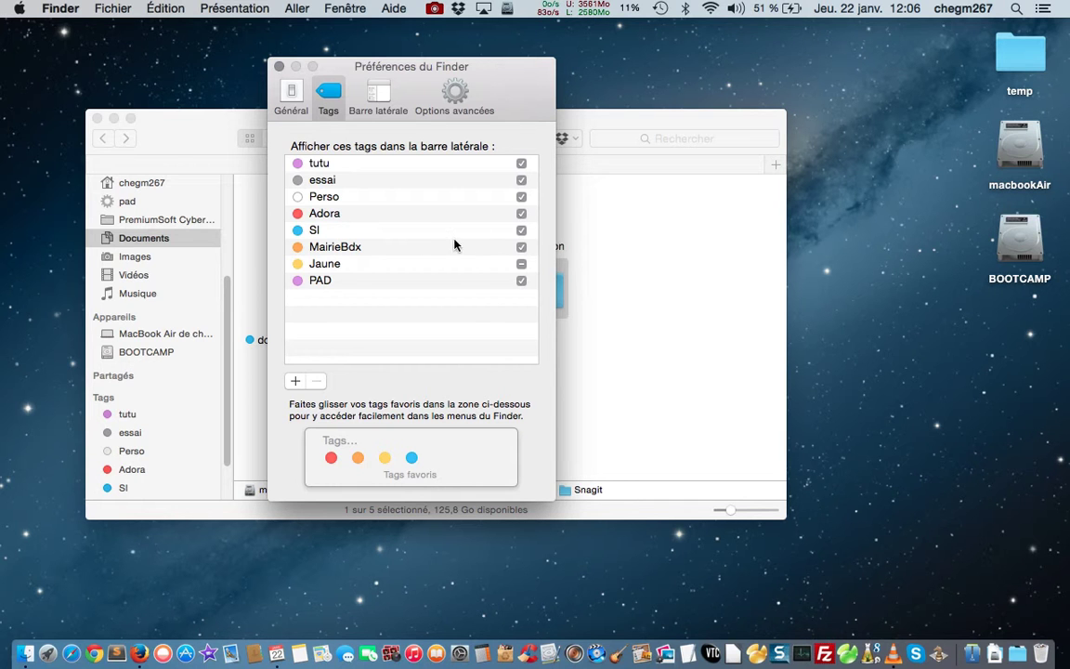
left_click(349, 279)
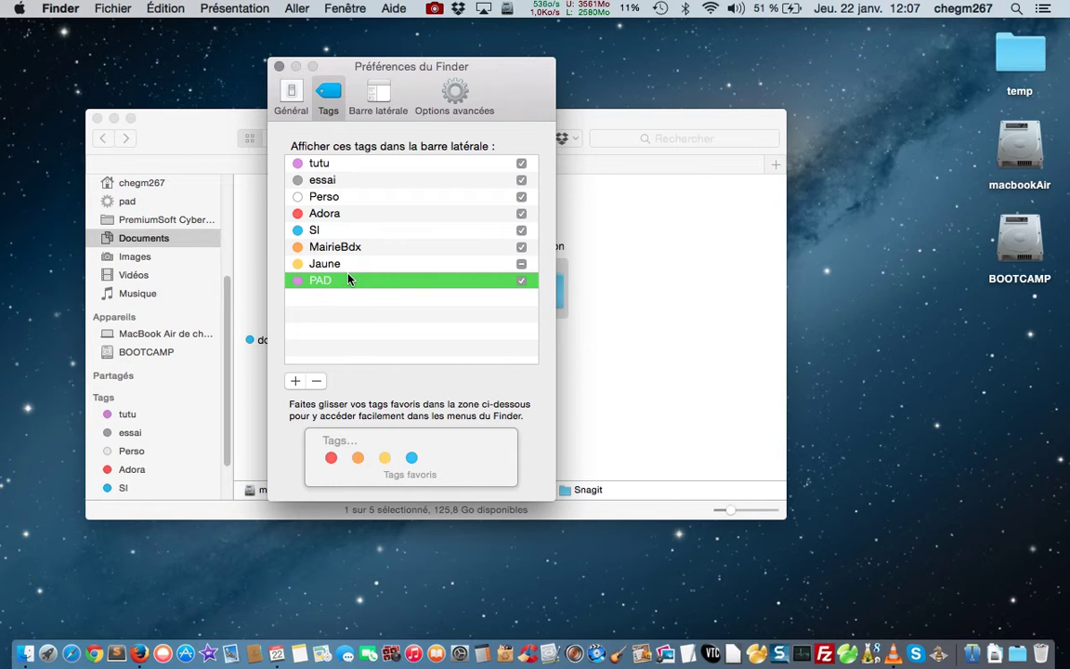
left_click(317, 380)
left_click(510, 206)
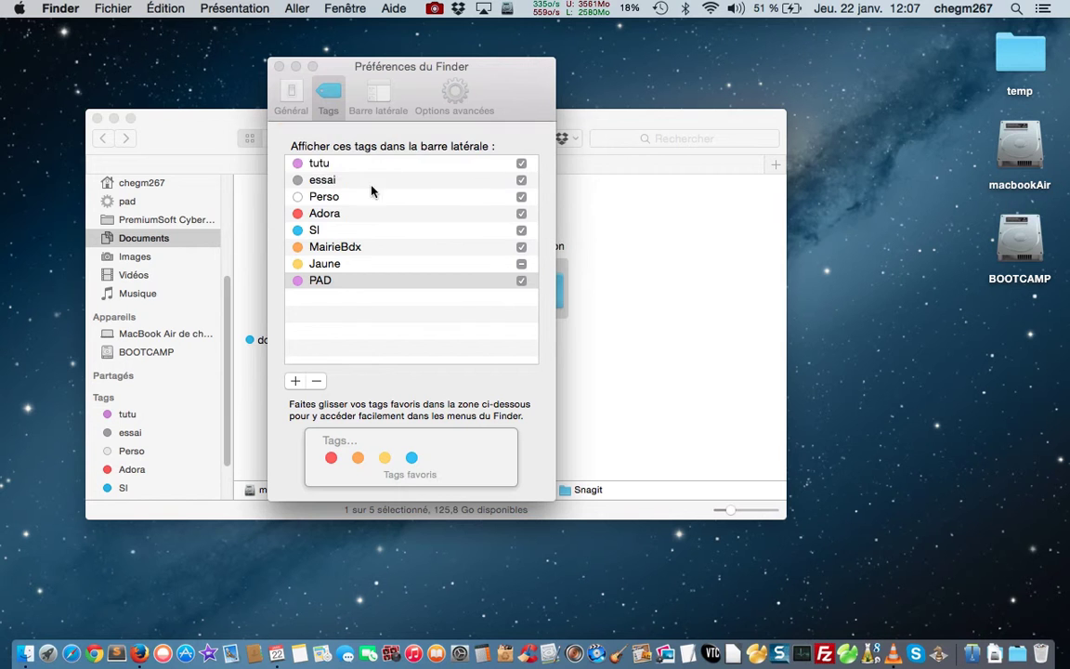
left_click(317, 381)
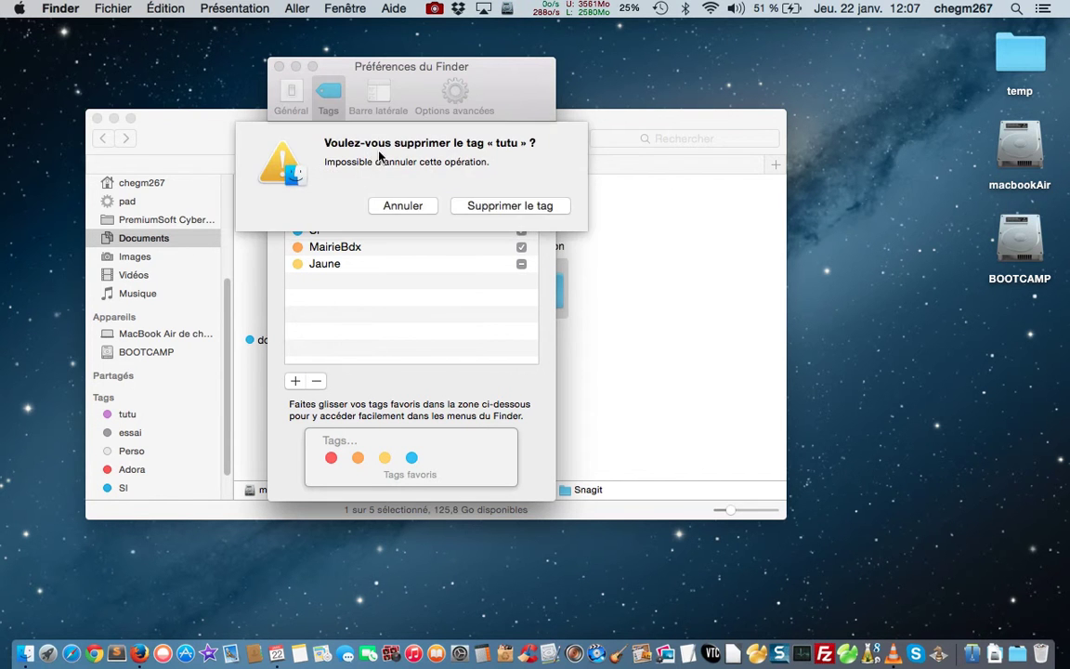
left_click(544, 205)
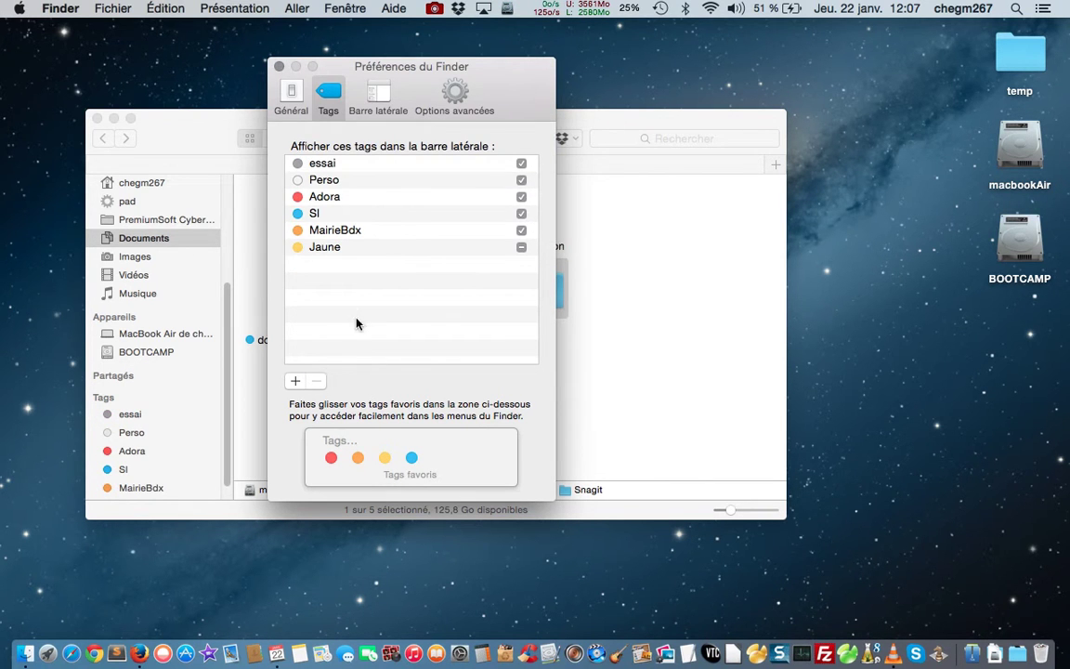
left_click(296, 382)
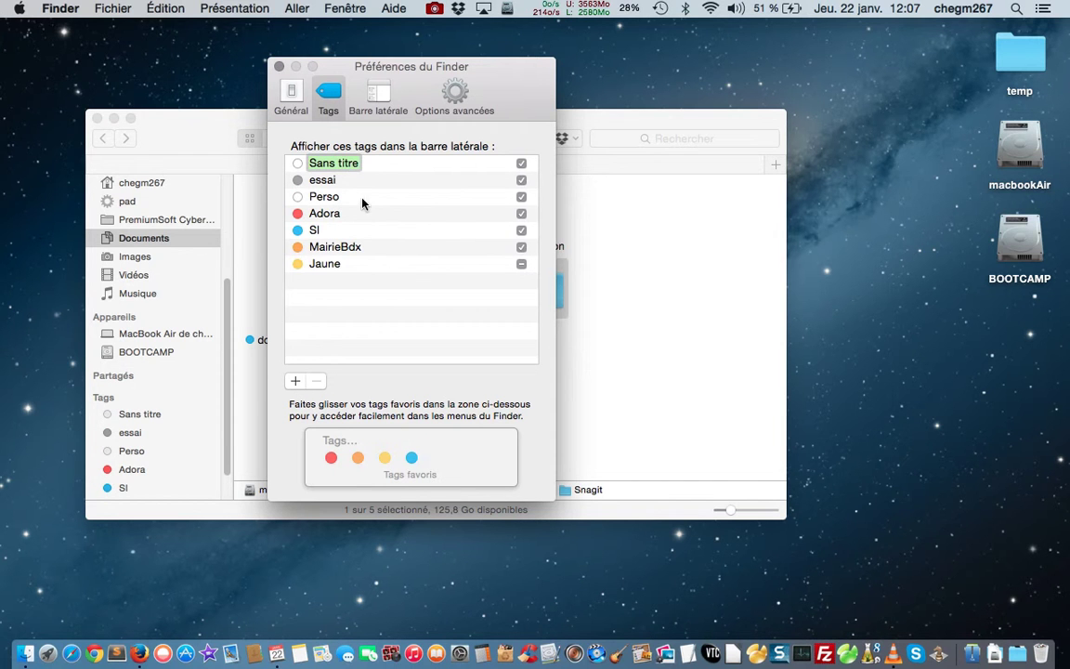
left_click(297, 163)
left_click(297, 163)
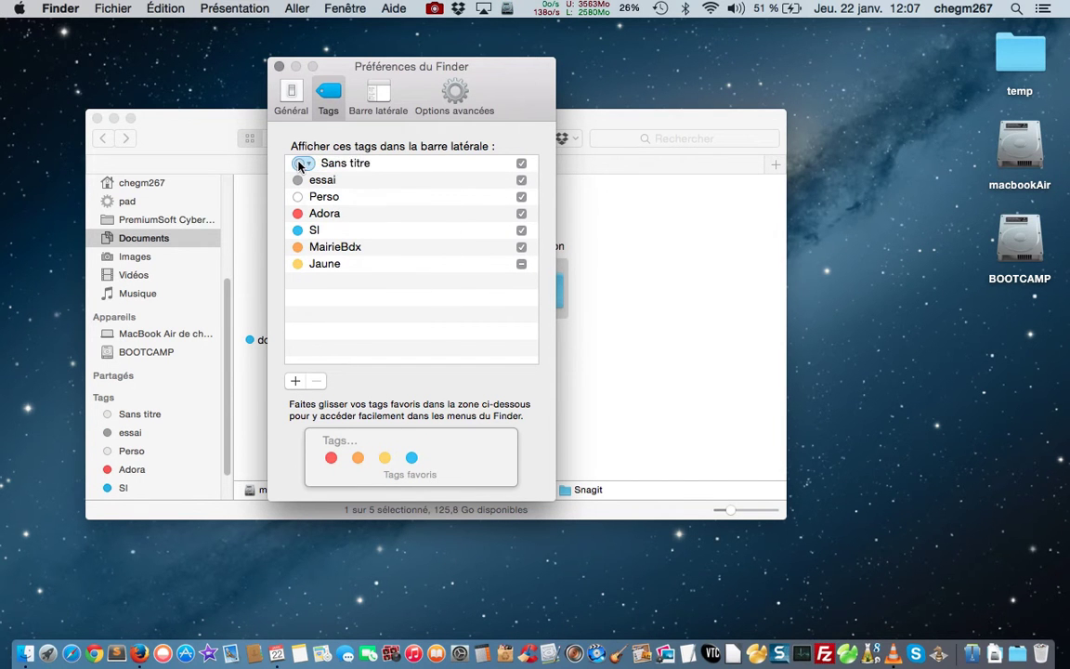
left_click(298, 162)
left_click(350, 272)
left_click(346, 170)
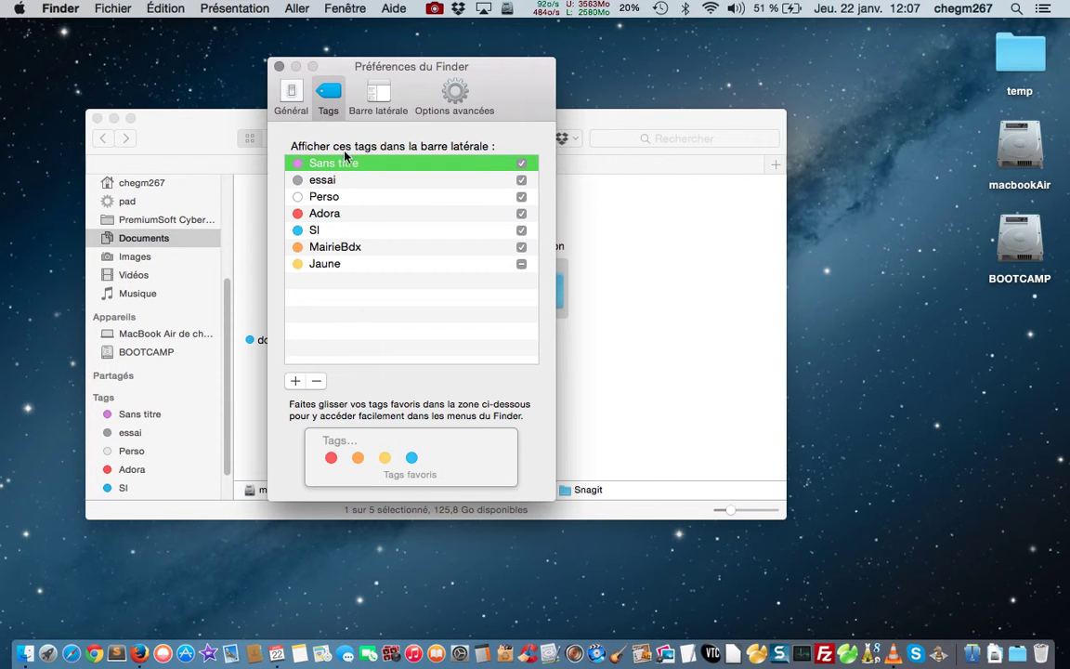
left_click(316, 381)
left_click(491, 196)
Create a new tag named facturation2015 and set its colour to Violet
left_click(295, 382)
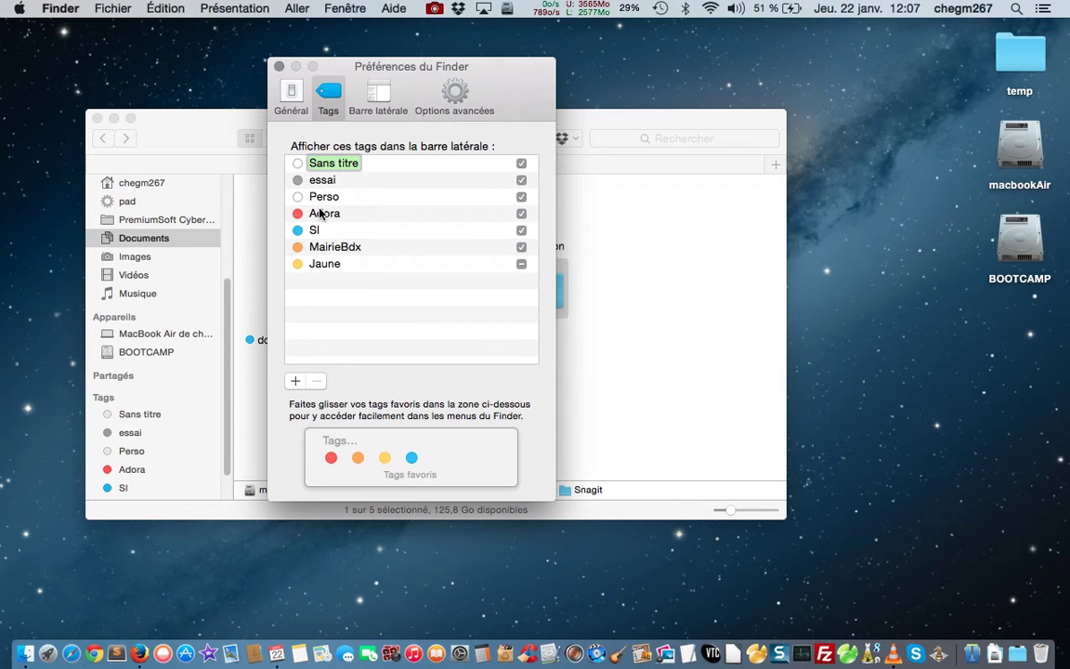
type("f")
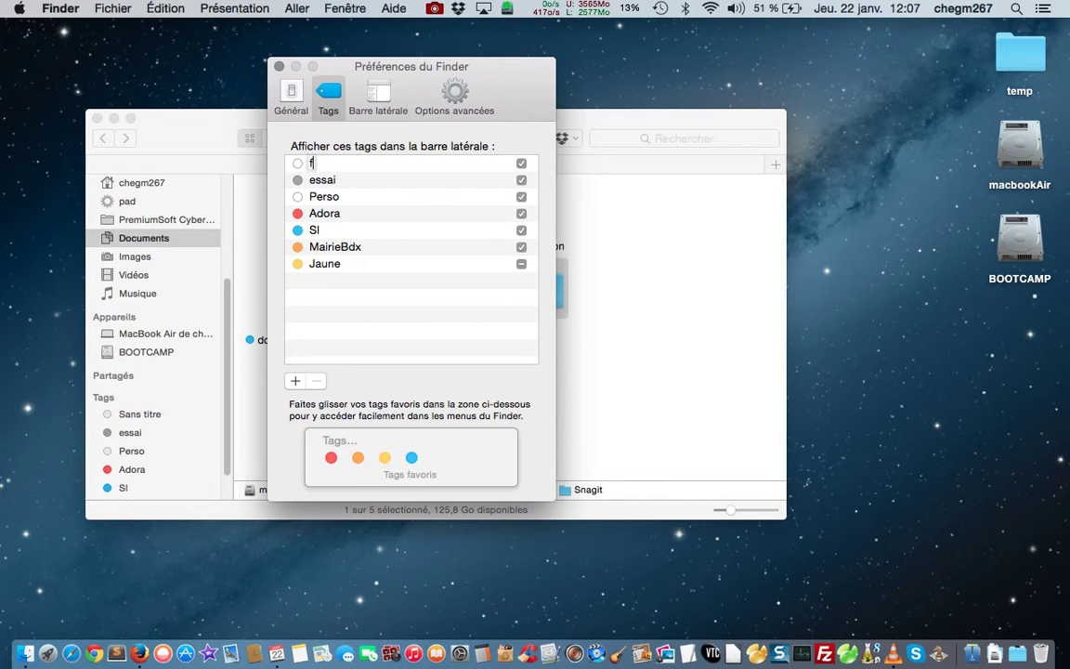
type("acturation2015")
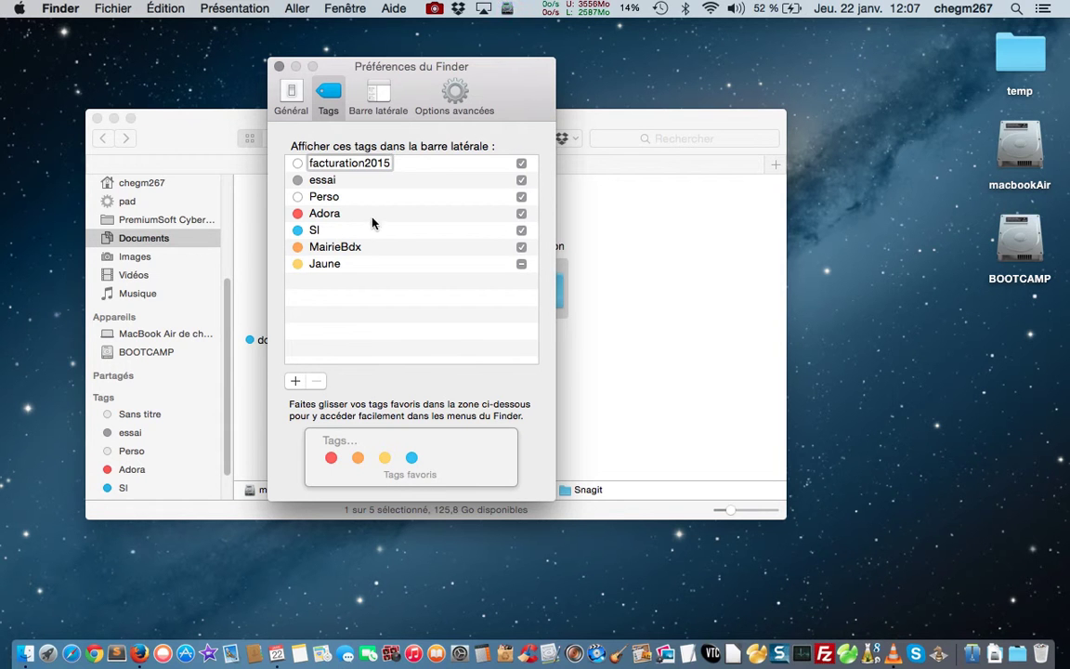
left_click(370, 336)
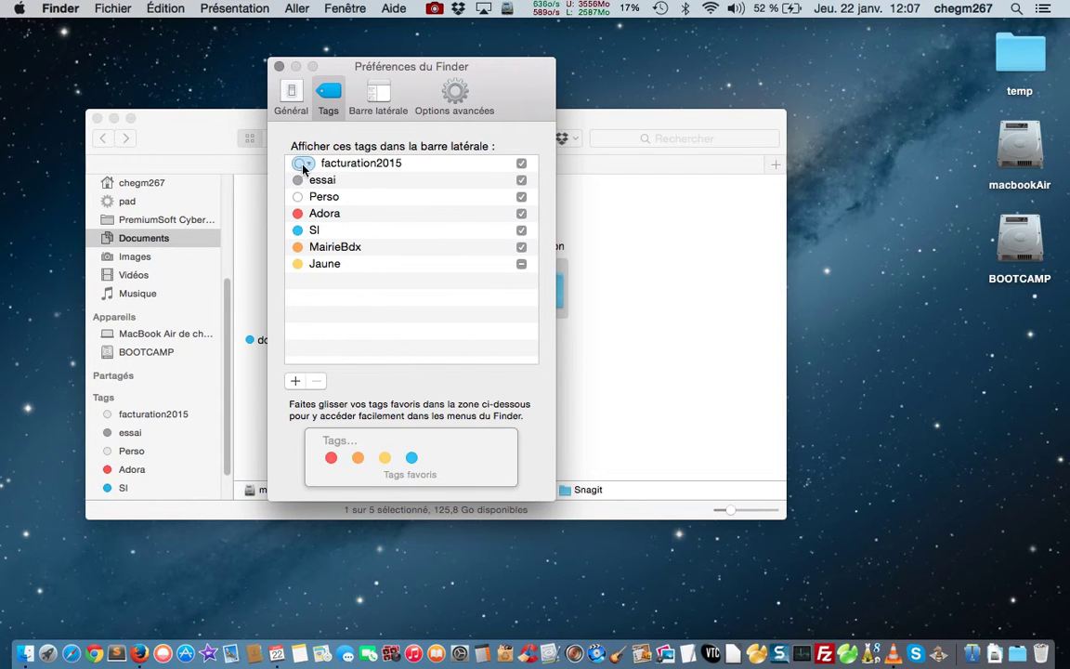
left_click(309, 164)
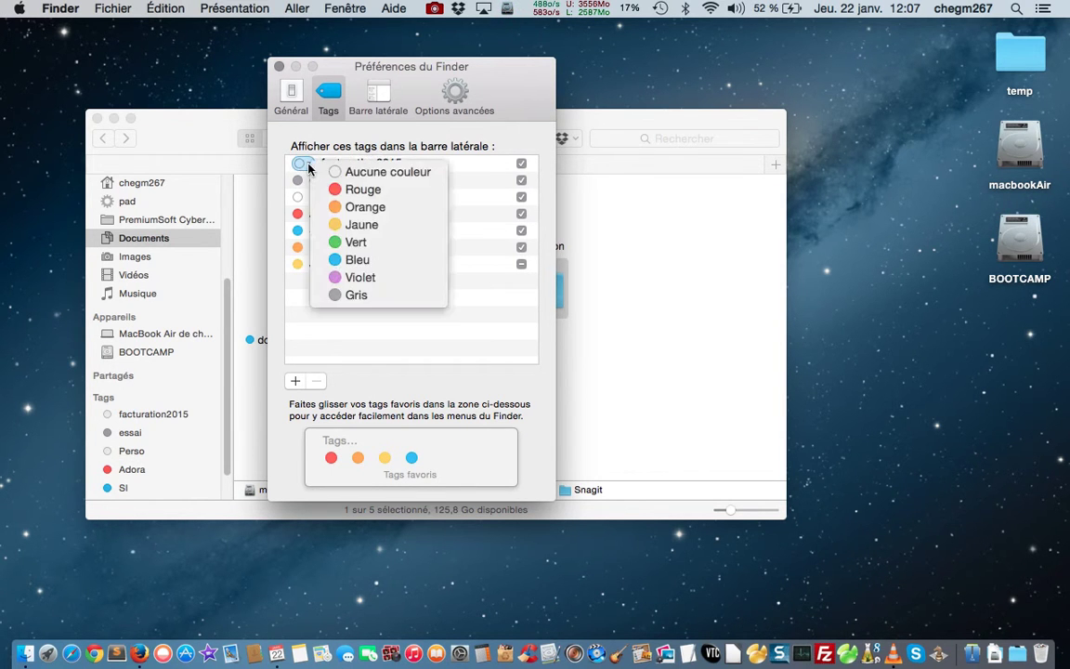
left_click(383, 277)
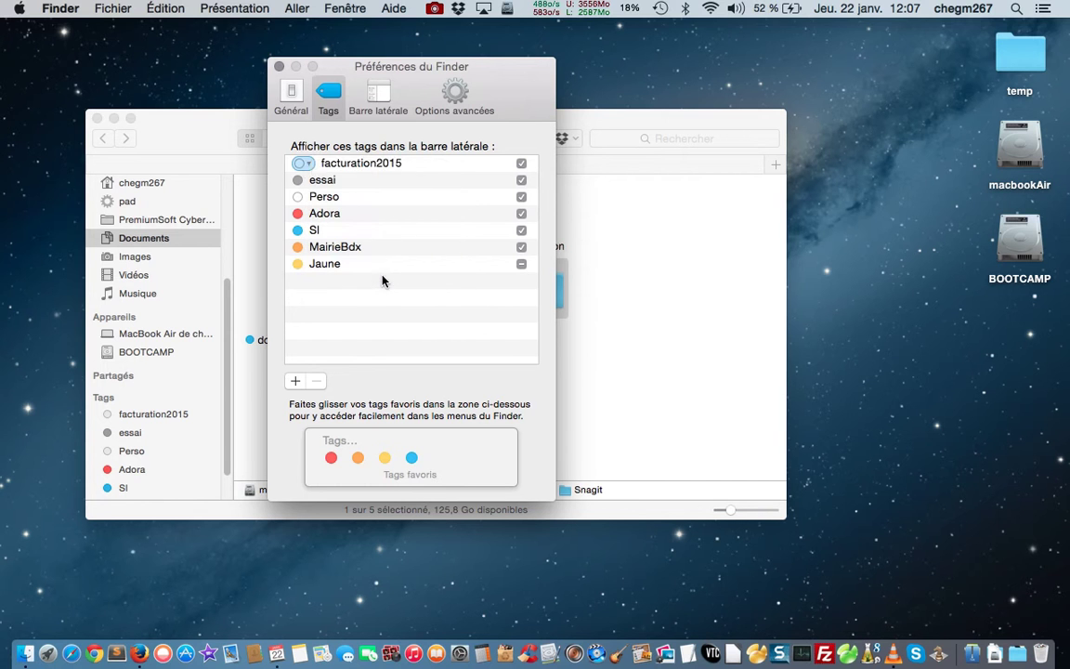
Call up the Finder preferences again to review the tag list, and close the preferences window
left_click(40, 8)
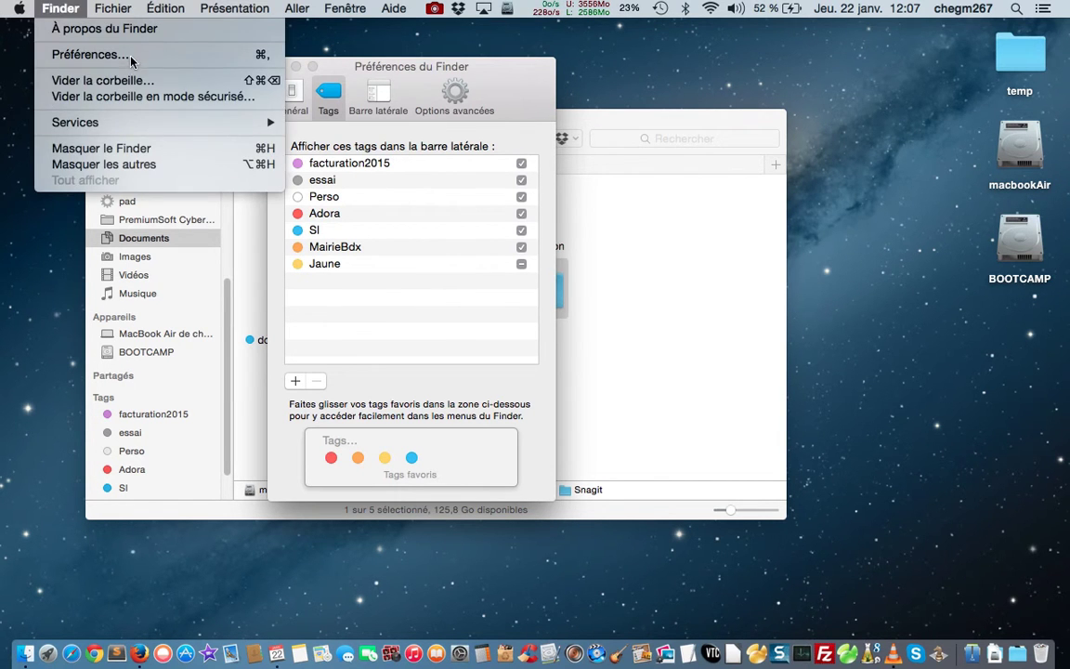
left_click(131, 56)
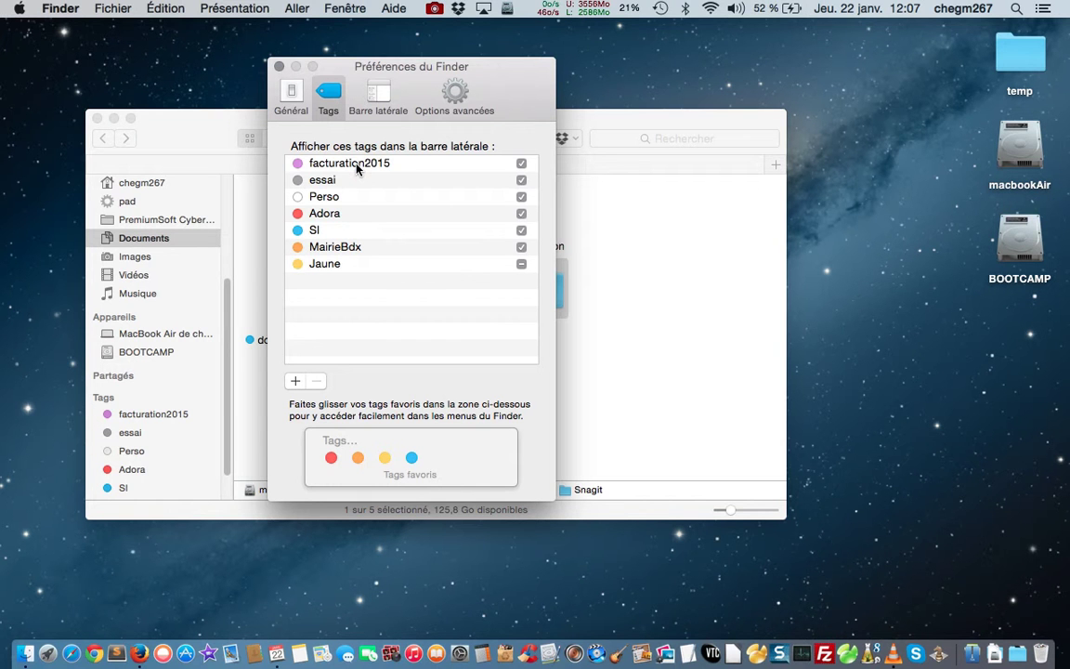
left_click(281, 69)
Show the contents of the Documents folder inside the home folder
scroll(230, 281, "up", 5)
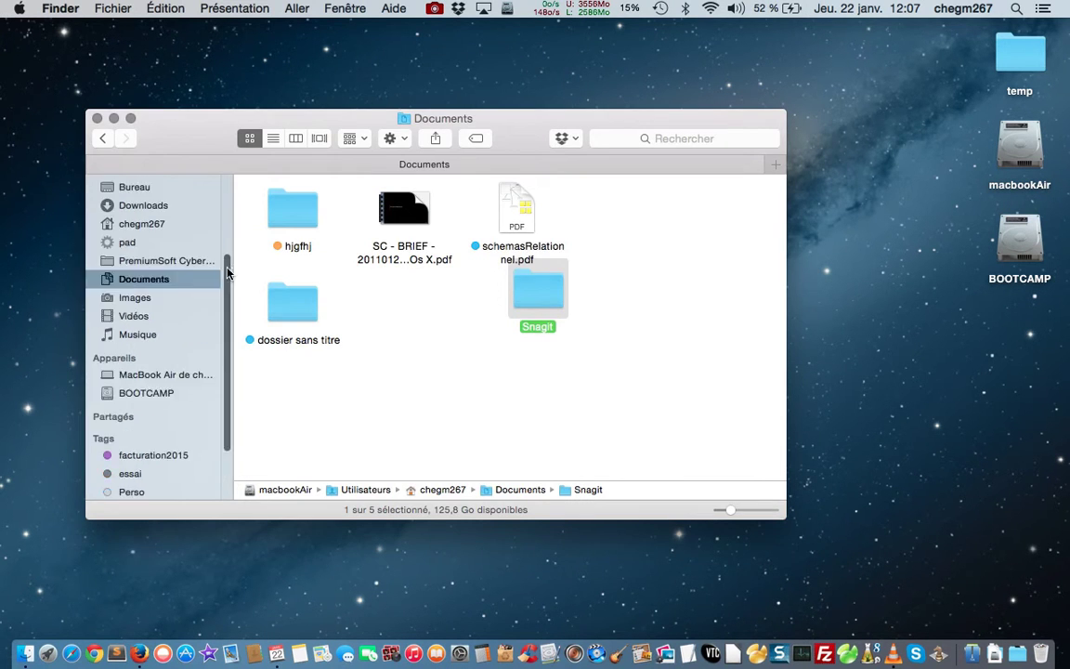
left_click(173, 302)
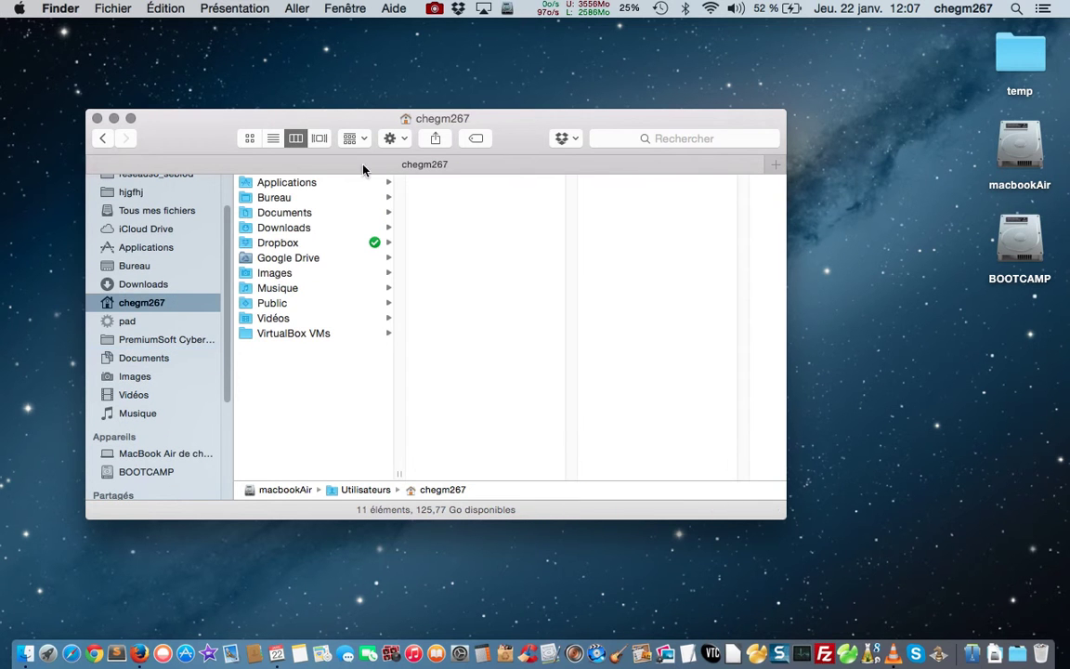
left_click(297, 213)
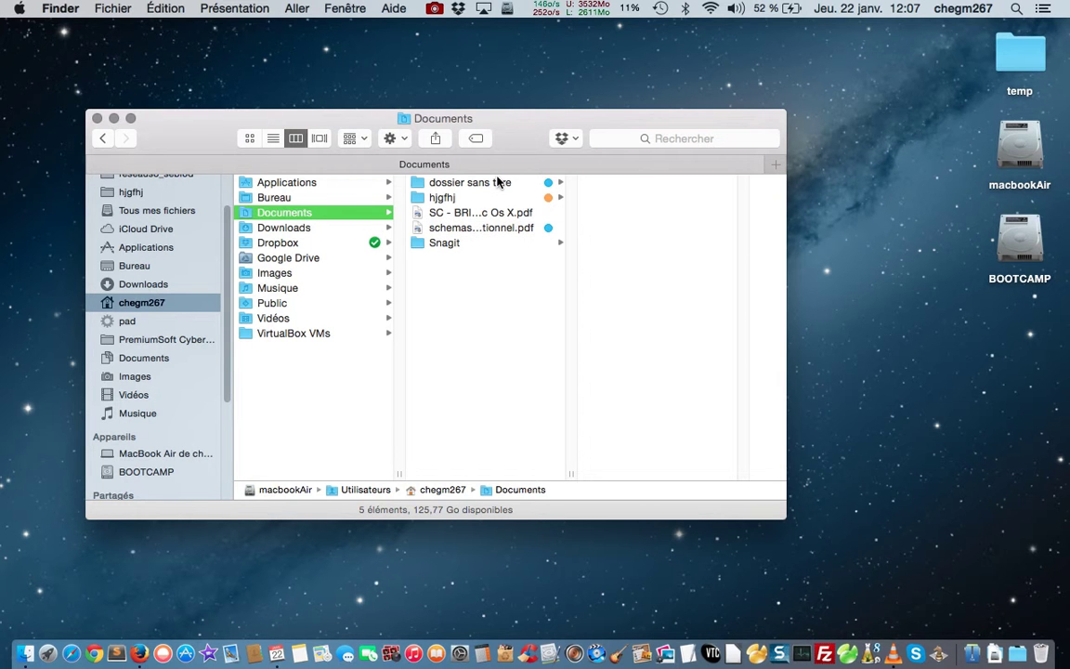
Assign the facturation2015 tag to SC - BRIEF - 20110125 - Mac Os X.pdf in the Documents folder
left_click(483, 212)
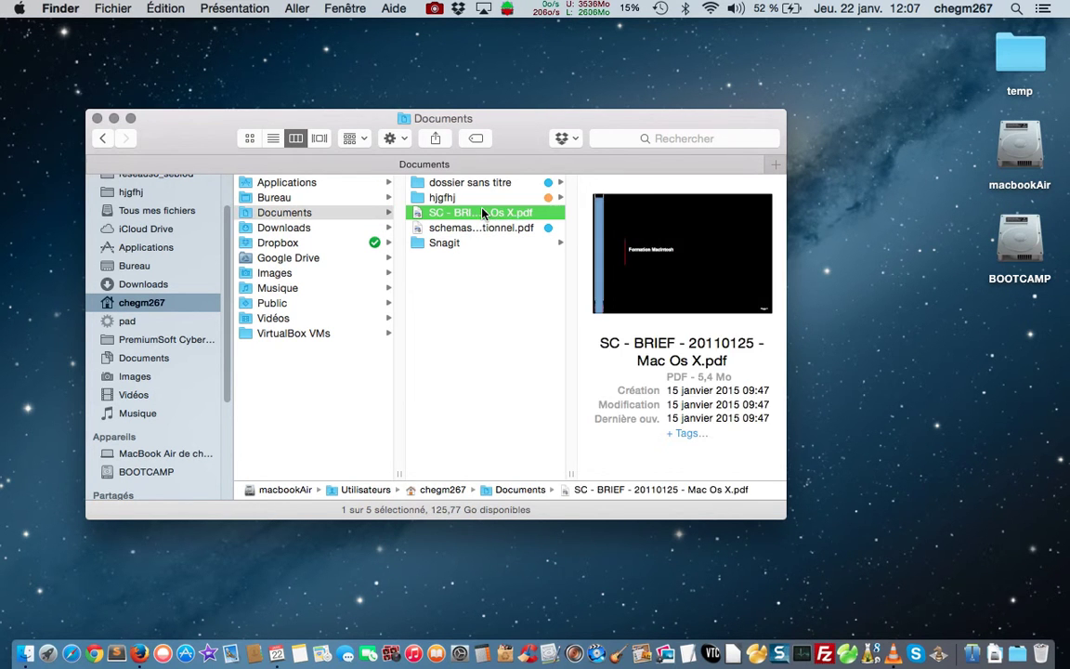
right_click(482, 213)
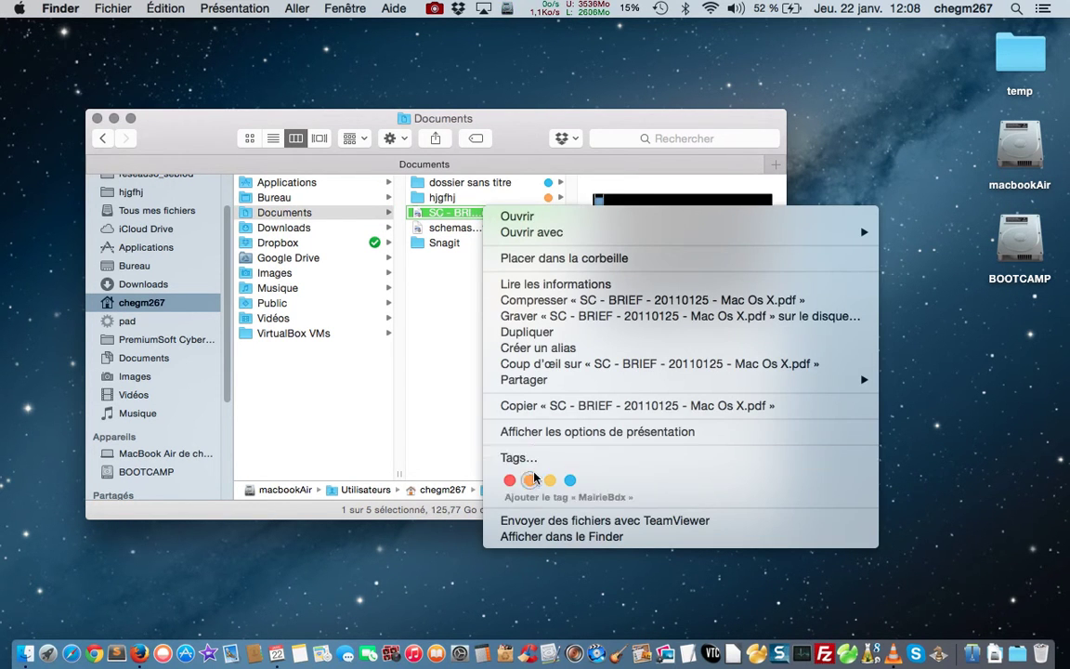
left_click(525, 462)
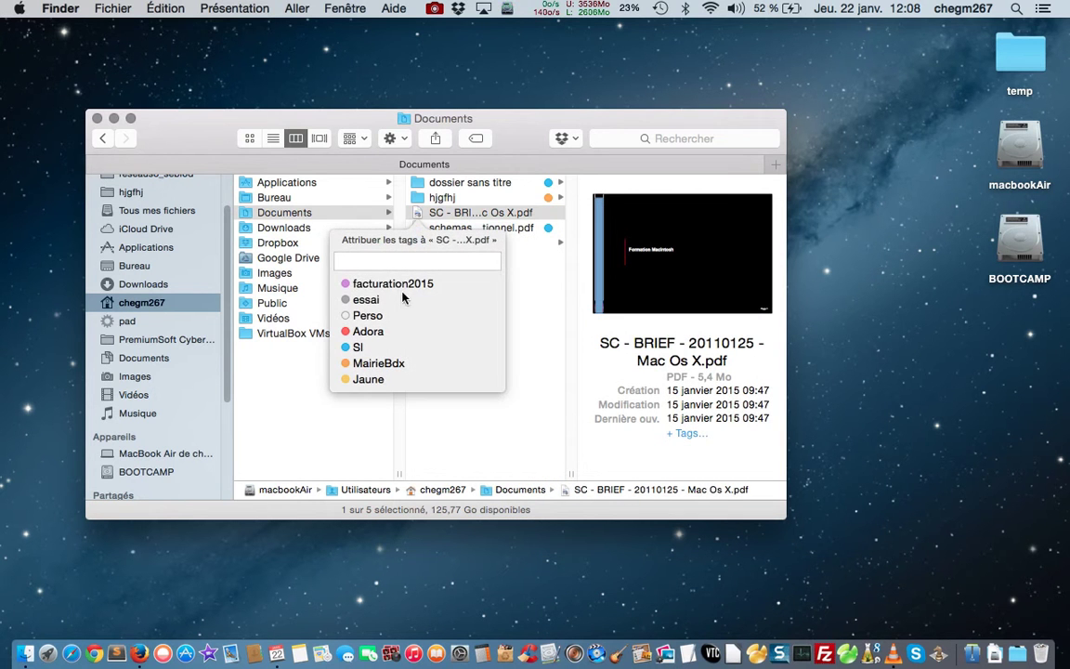
left_click(397, 288)
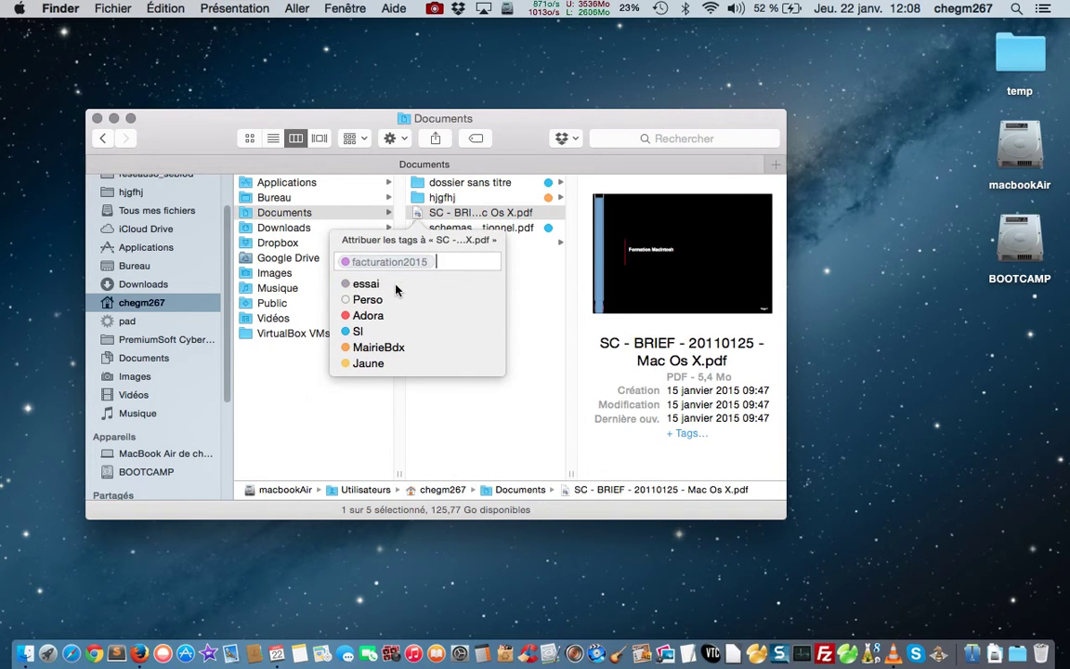
left_click(421, 222)
left_click(505, 266)
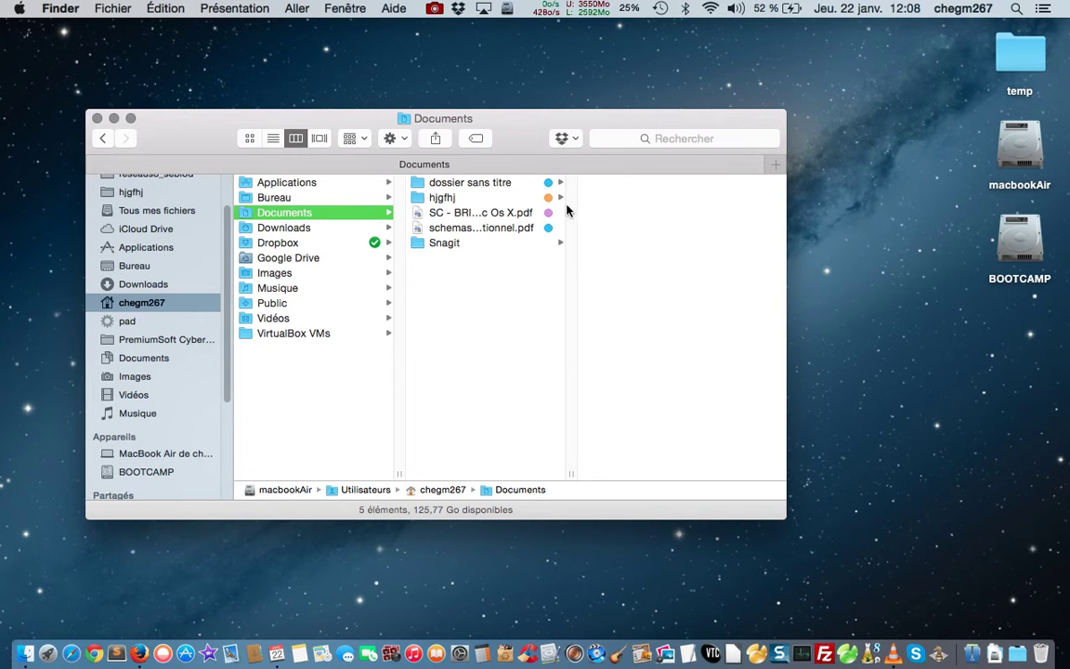
Add the facturation2015 tag to schemasRelationnel.pdf alongside its SI tag
left_click(488, 230)
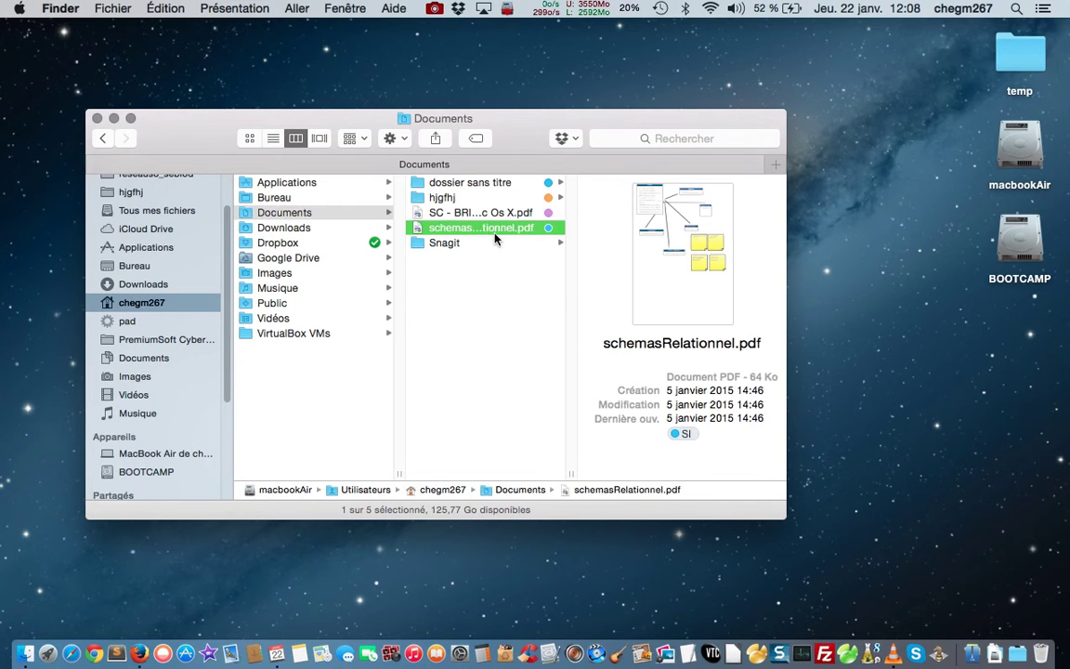
right_click(502, 232)
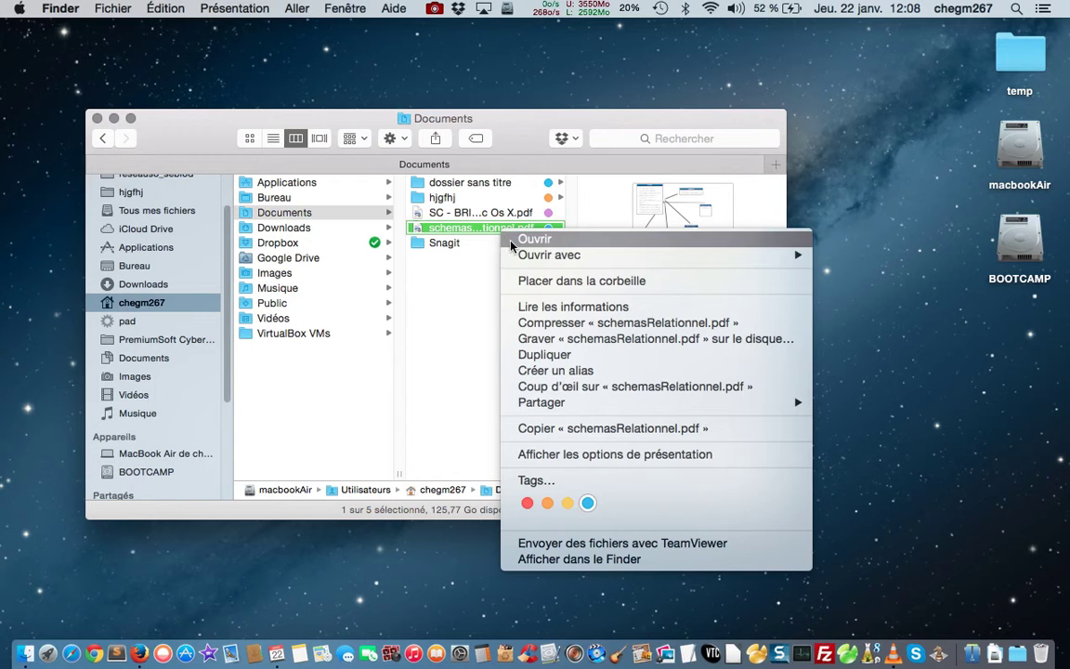
left_click(536, 481)
left_click(392, 300)
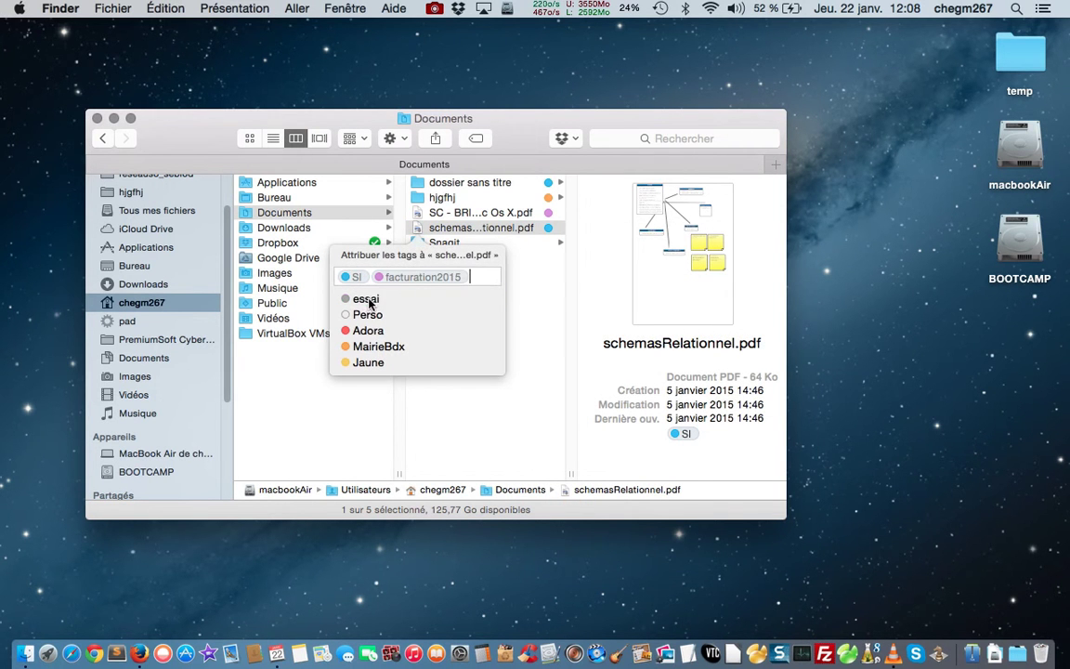
key("Return")
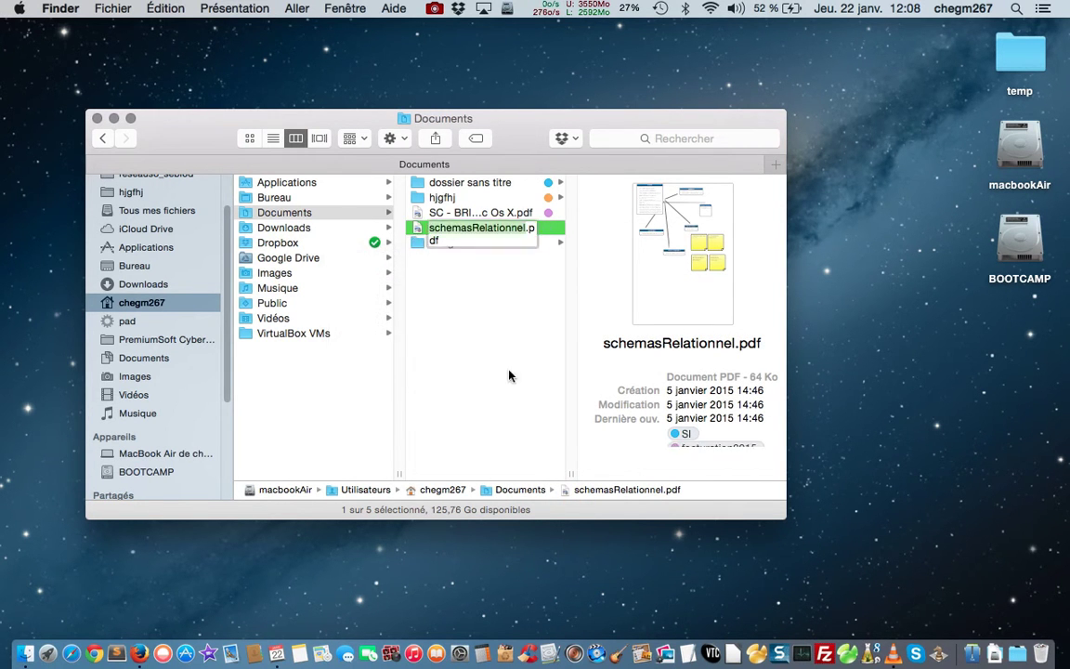
left_click(502, 376)
Clear all tags from schemasRelationnel.pdf and assign it only the facturation2015 tag
left_click(515, 231)
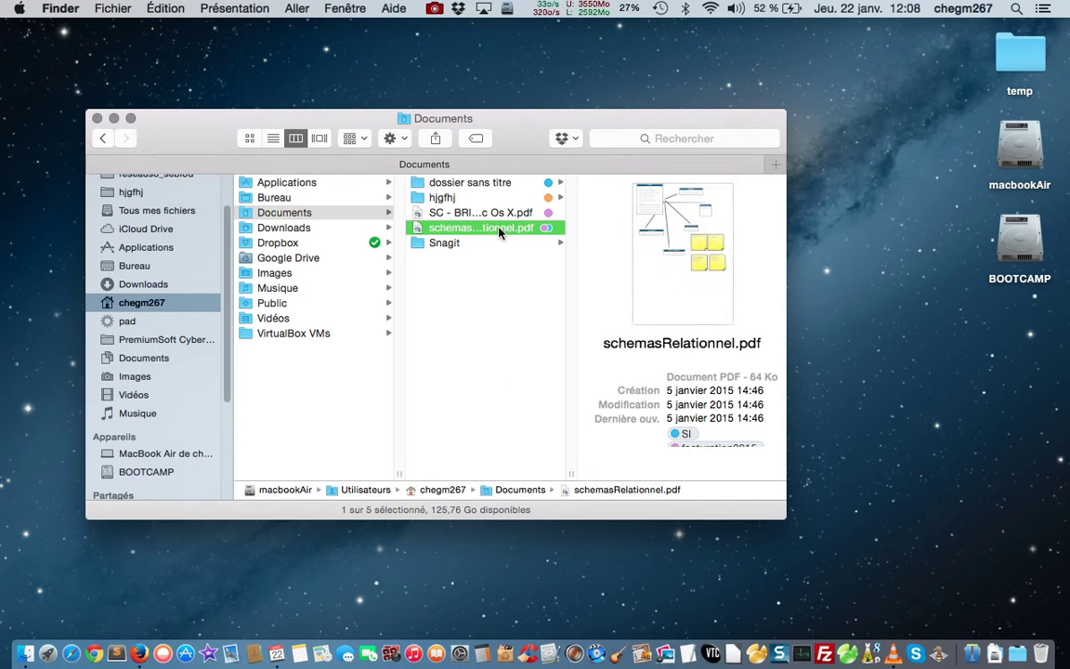
right_click(494, 229)
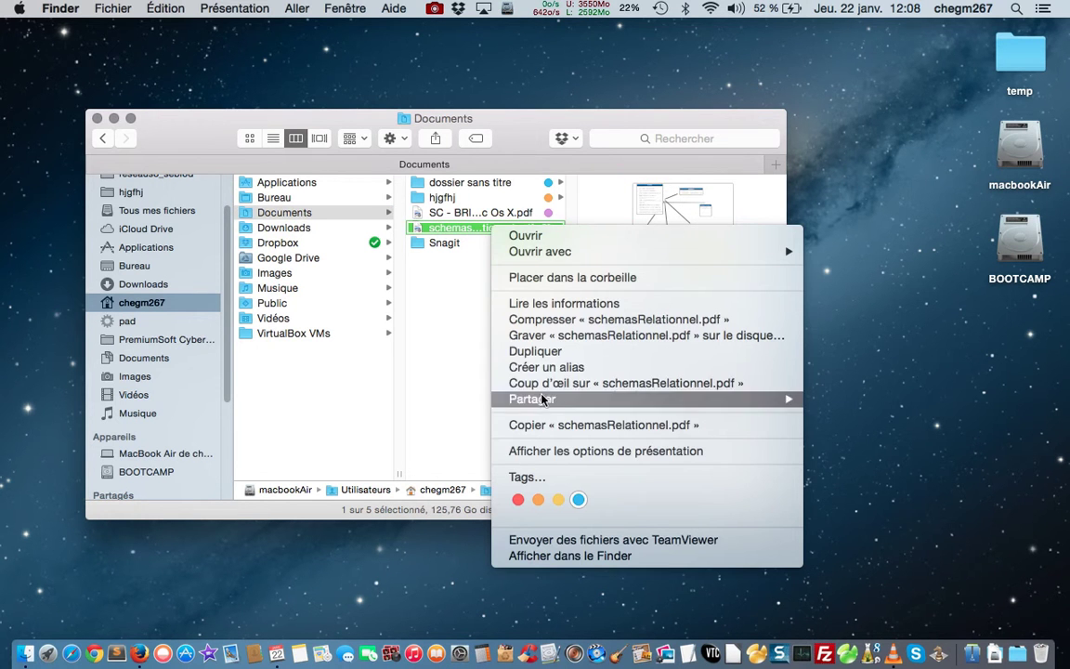
left_click(537, 474)
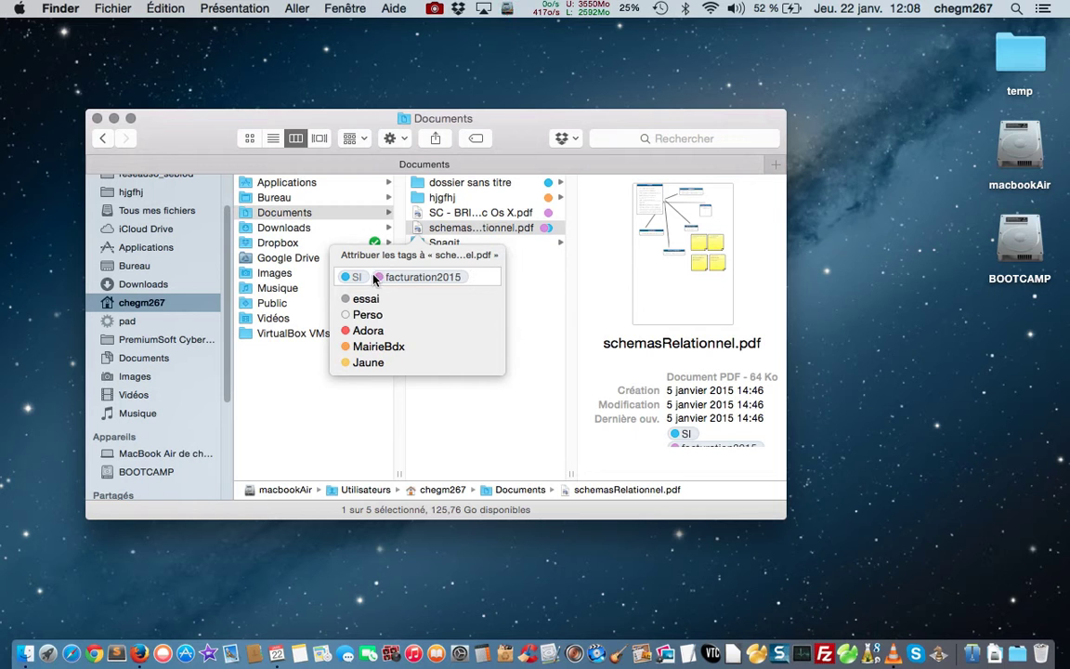
key("BackSpace")
key("BackSpace")
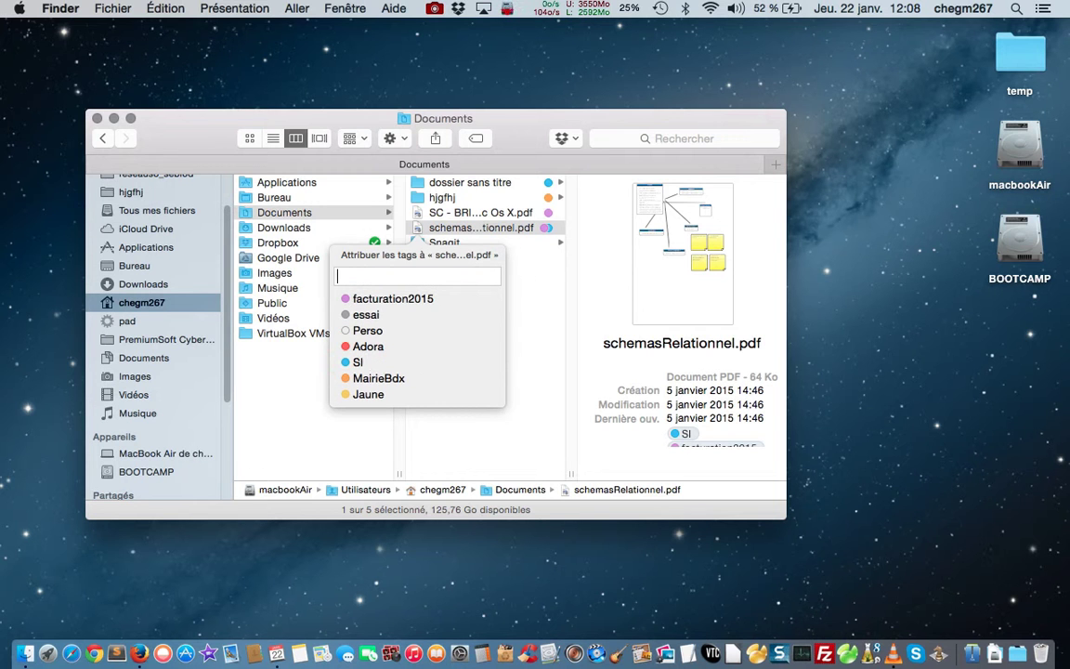
left_click(402, 298)
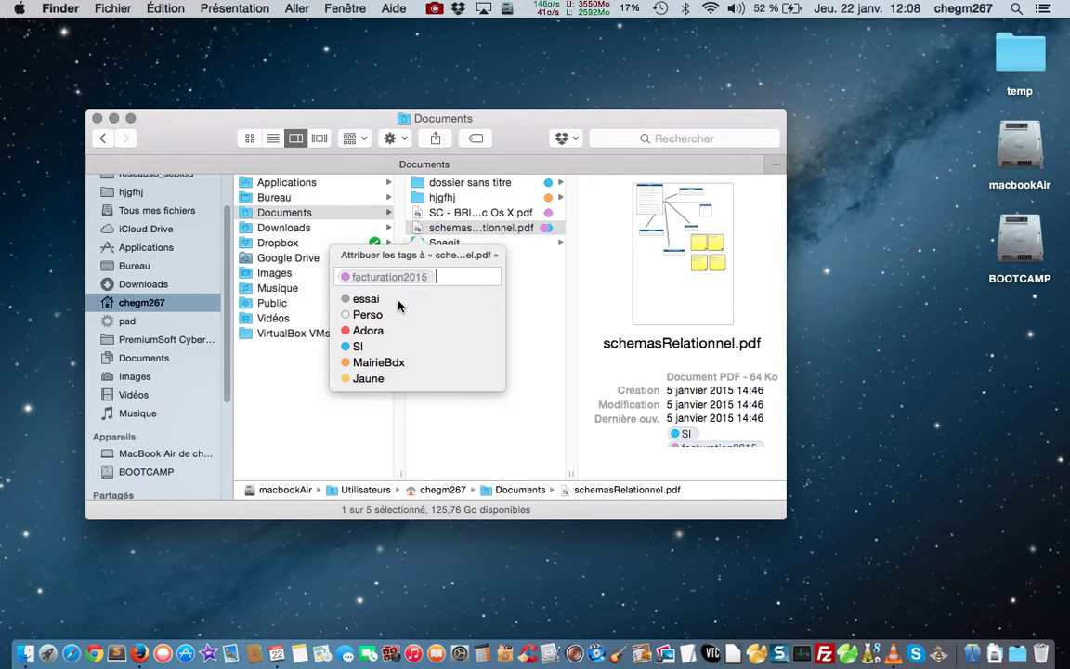
left_click(452, 231)
left_click(490, 334)
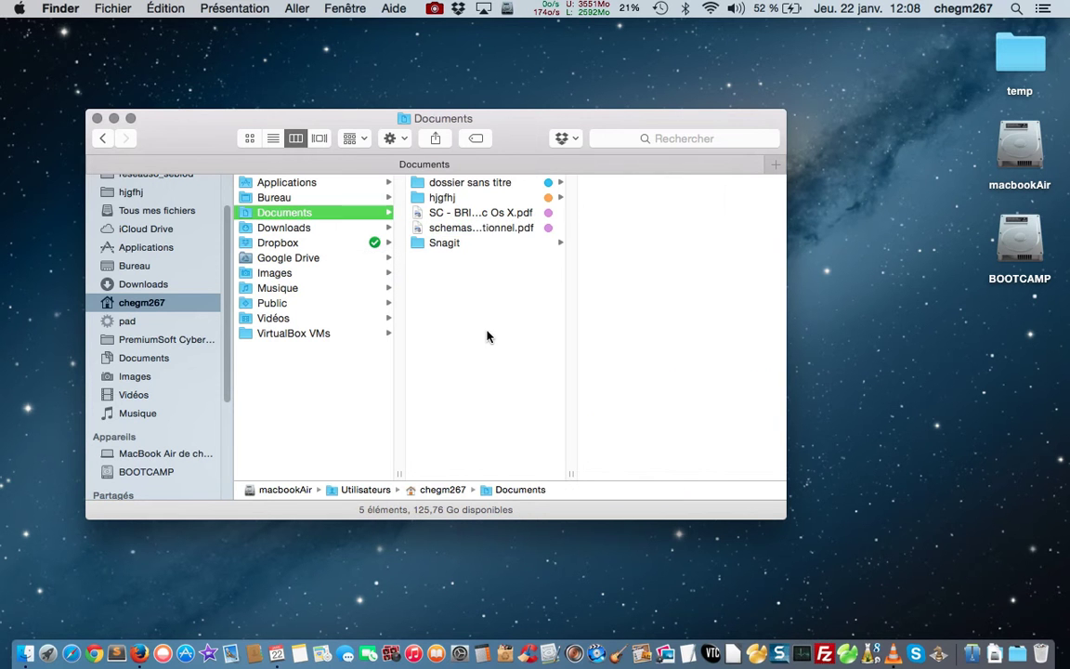
Assign the facturation2015 tag to BLENDERxcf.jpg in the Images folder and select the file to check its tag
left_click(279, 273)
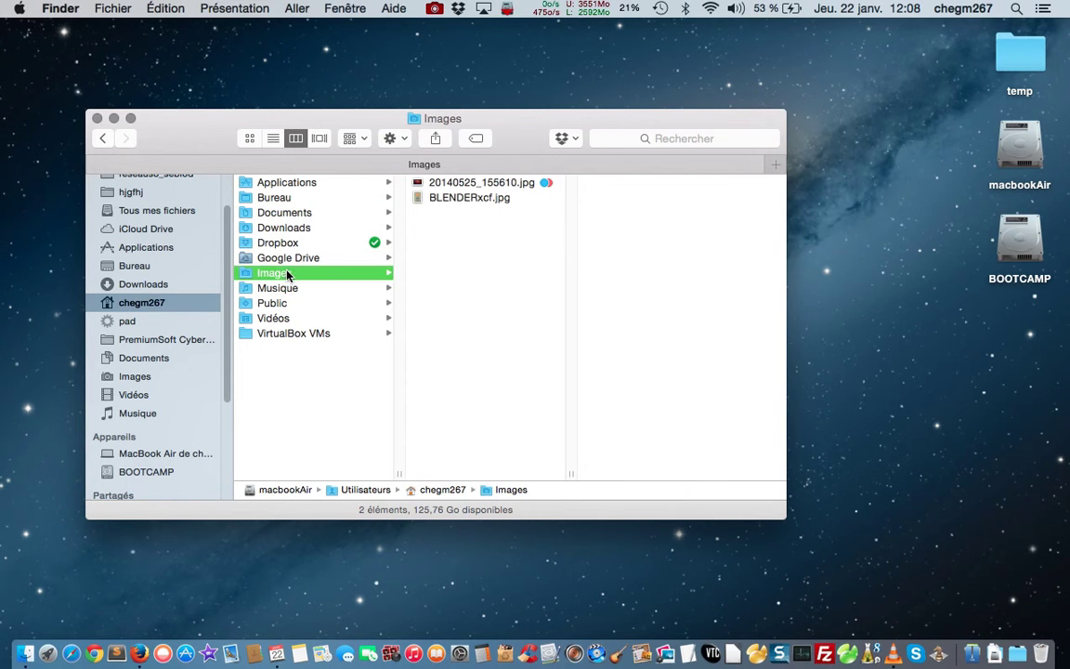
left_click(497, 199)
right_click(499, 202)
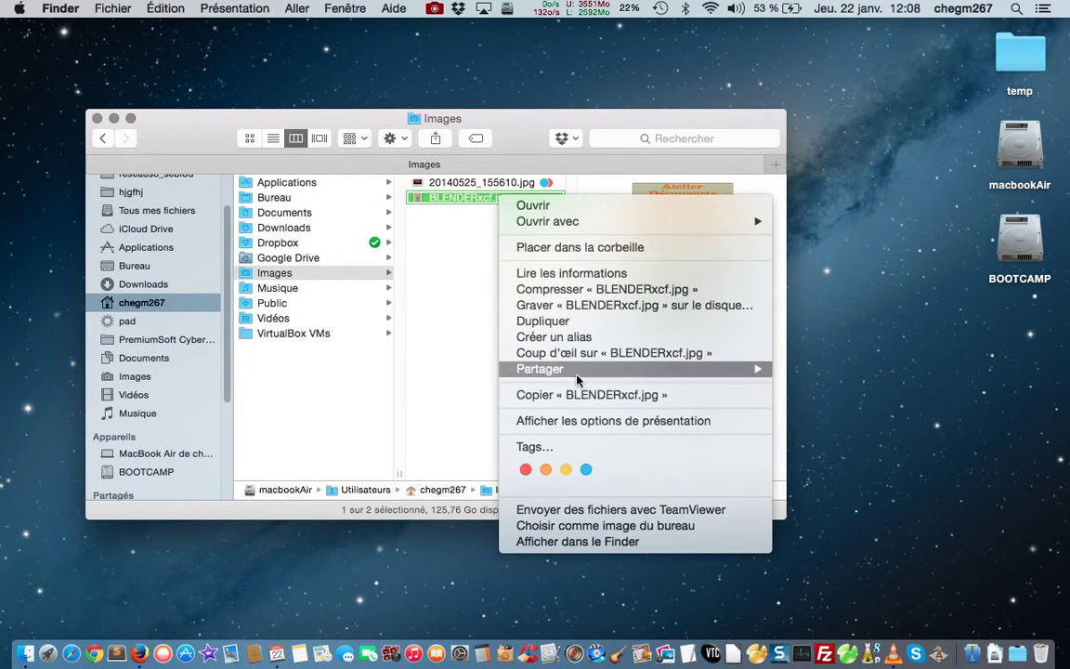
left_click(535, 446)
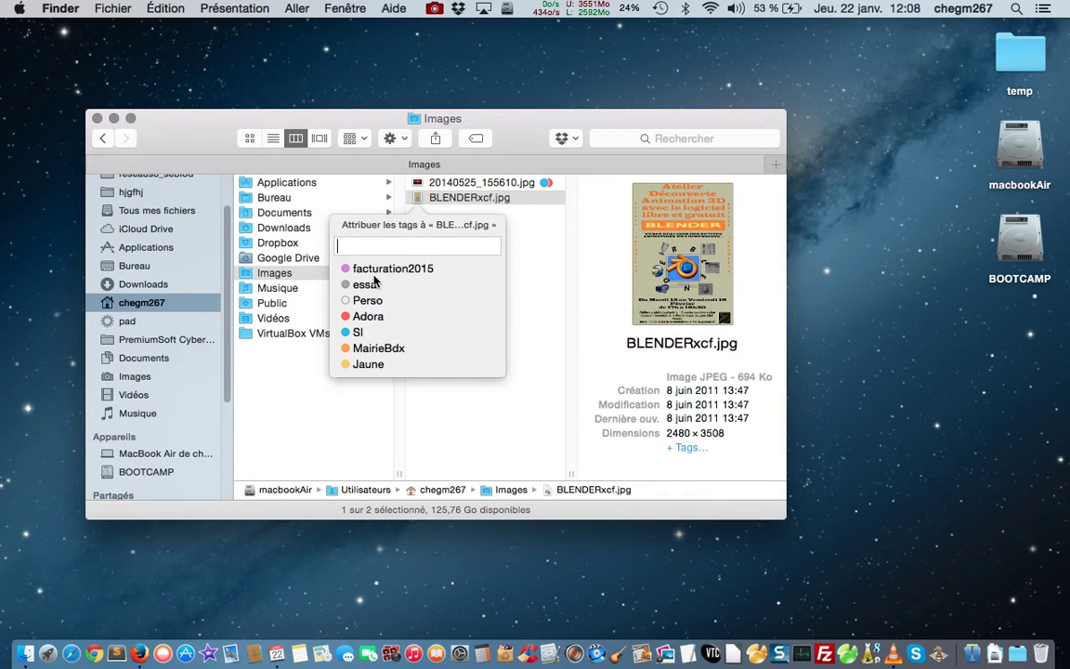
left_click(418, 269)
left_click(434, 202)
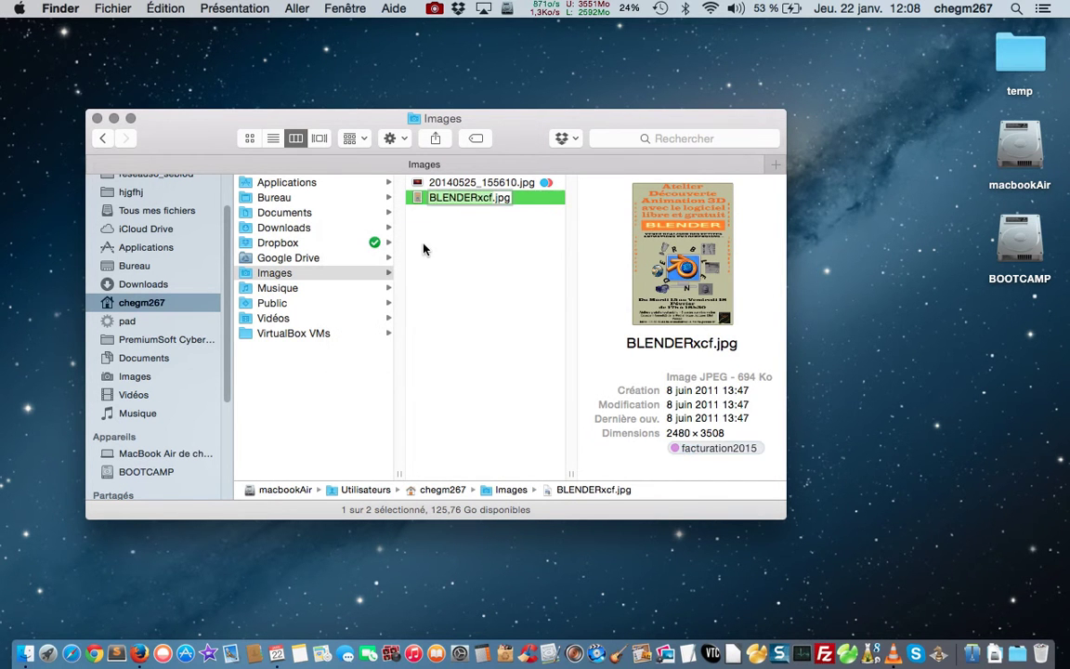
left_click(444, 279)
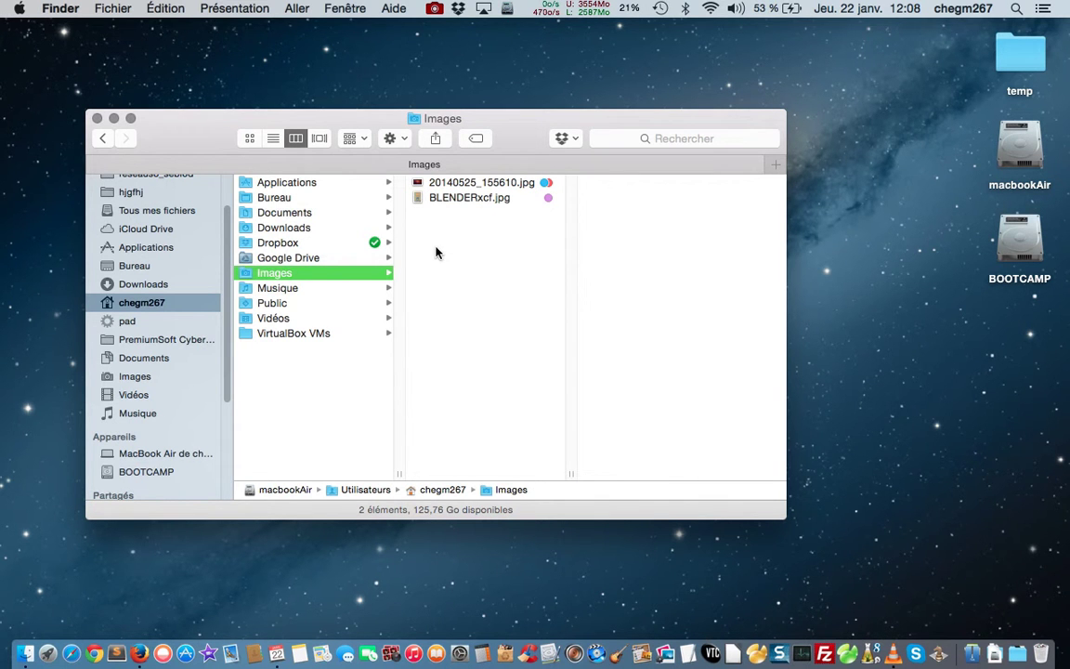
left_click(457, 196)
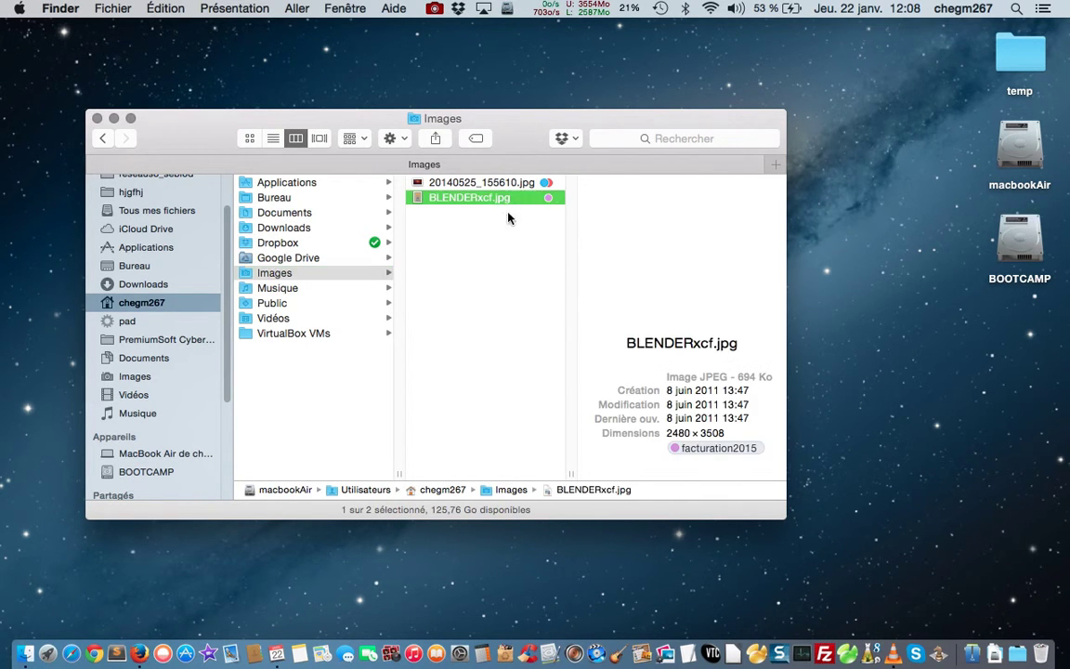
Return to the Documents folder and list all files tagged facturation2015 through the sidebar
left_click(309, 211)
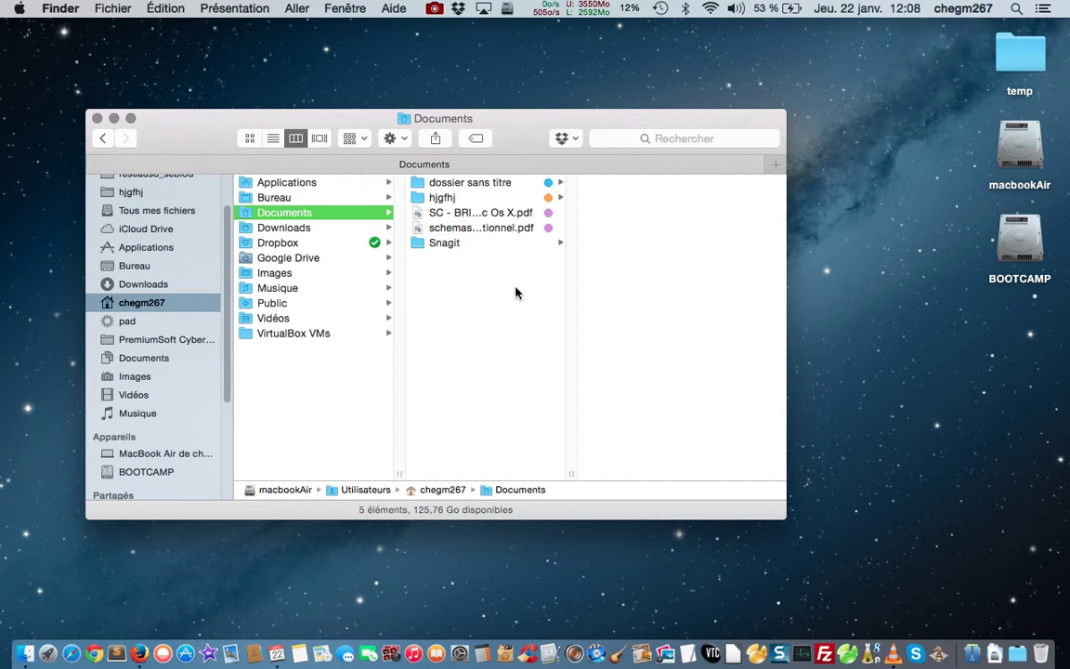
scroll(230, 268, "down", 2)
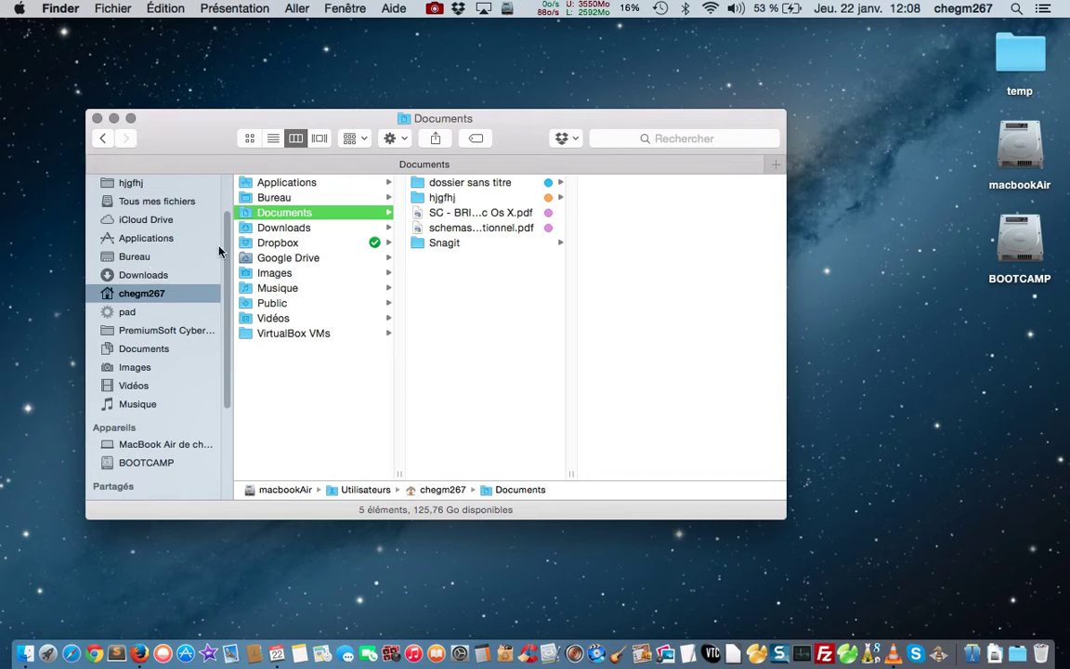
scroll(229, 244, "down", 5)
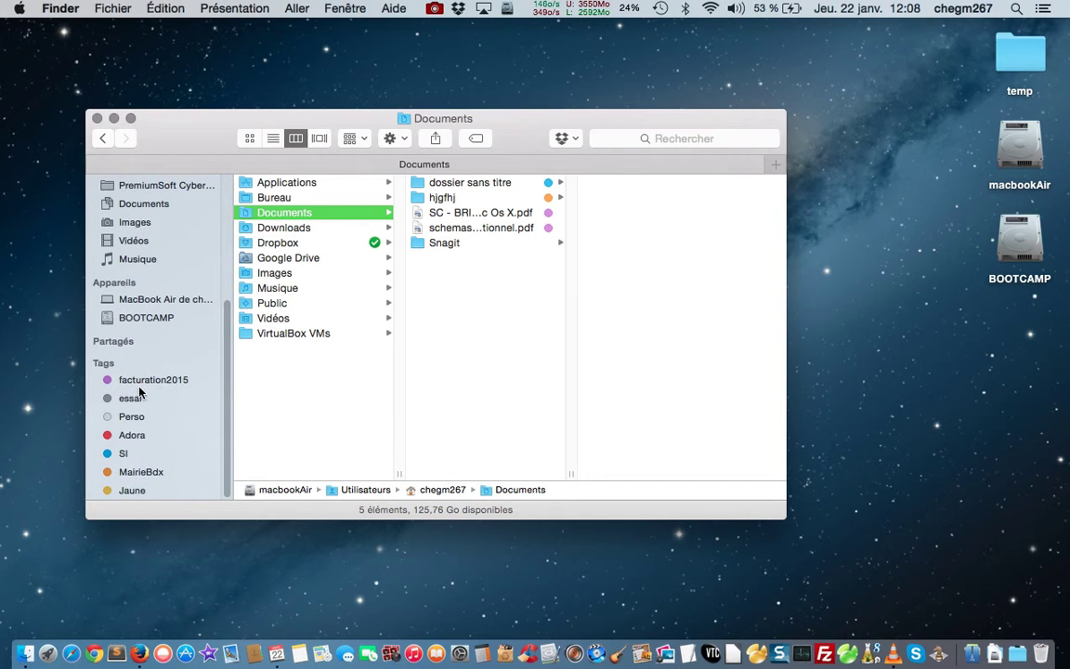
left_click(144, 381)
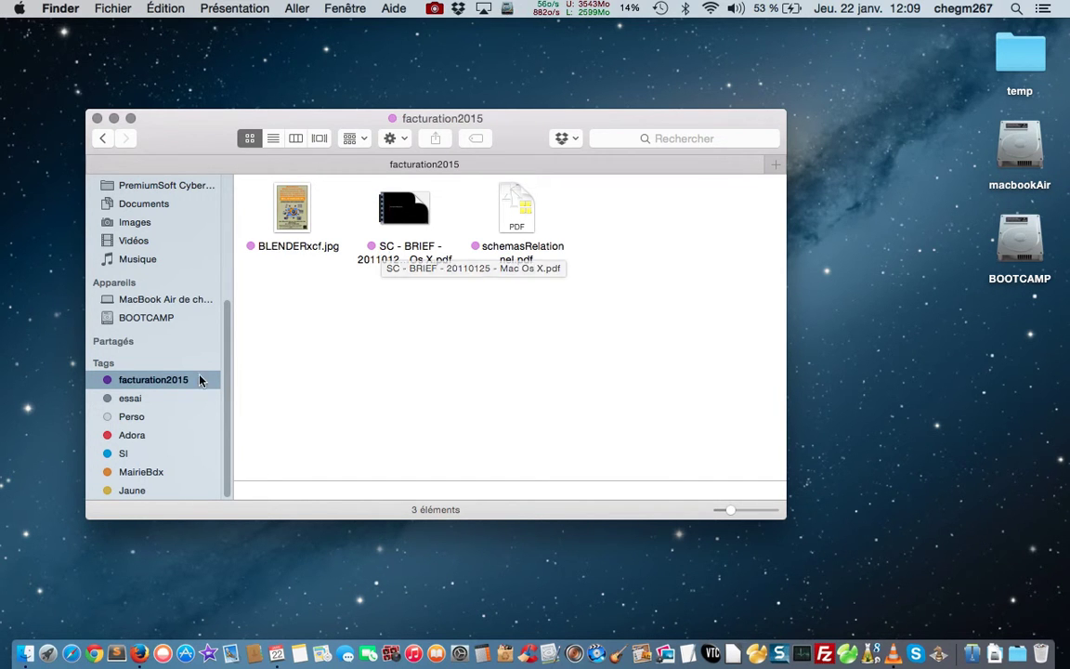
Remove the facturation2015 tag from the sidebar, and view the files tagged essai, Perso and Adora
right_click(174, 379)
left_click(248, 429)
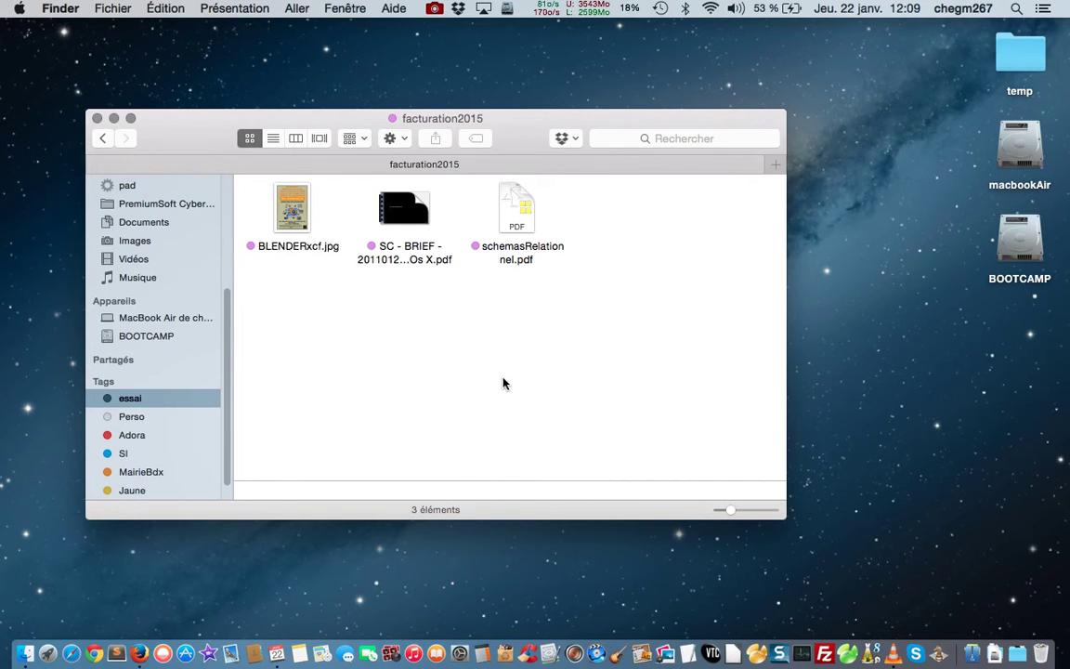
left_click(130, 416)
left_click(131, 399)
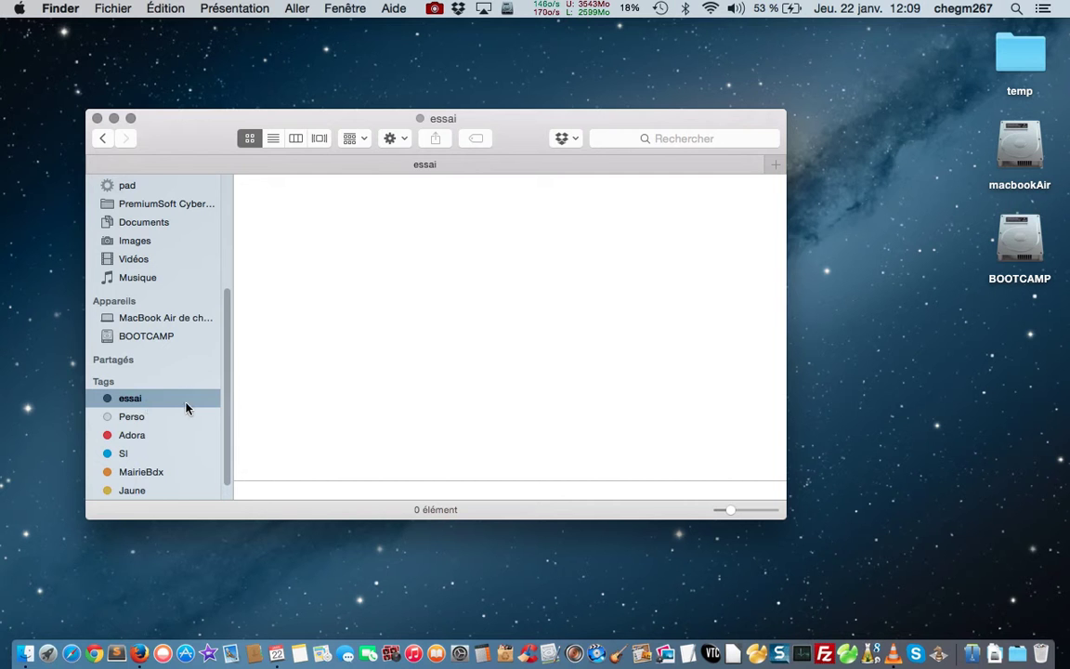
left_click(135, 418)
left_click(139, 434)
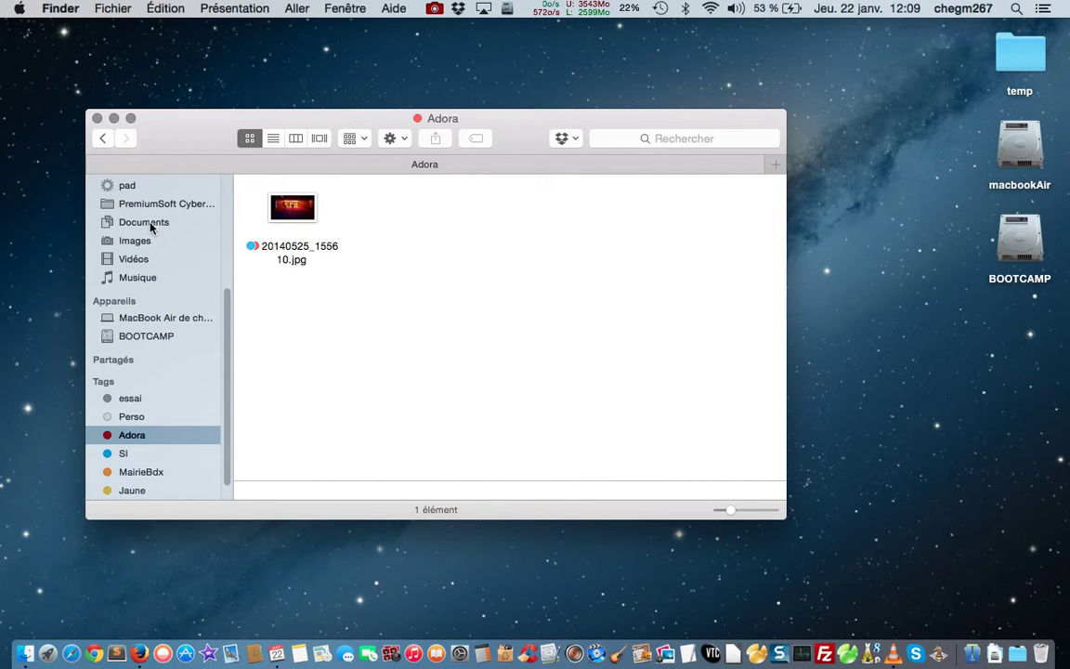
Show the Documents folder and check the tags on the SC - BRIEF PDF and schemasRelationnel.pdf
left_click(149, 224)
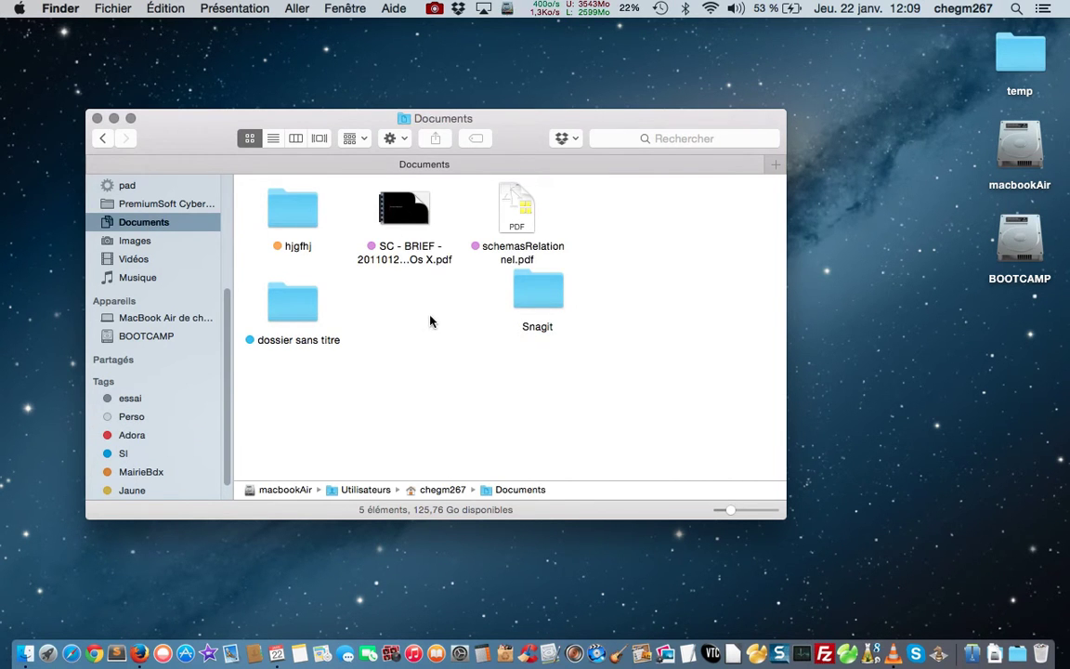
left_click(389, 228)
left_click(547, 222)
left_click(531, 223)
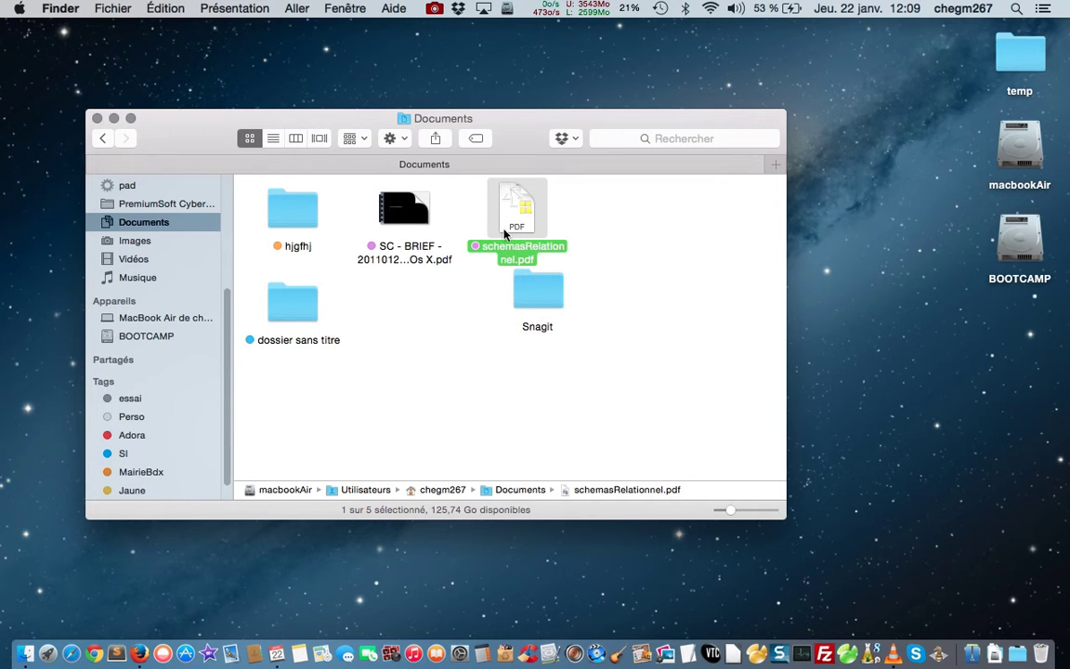
List the files tagged Perso and those tagged essai
scroll(225, 382, "down", 2)
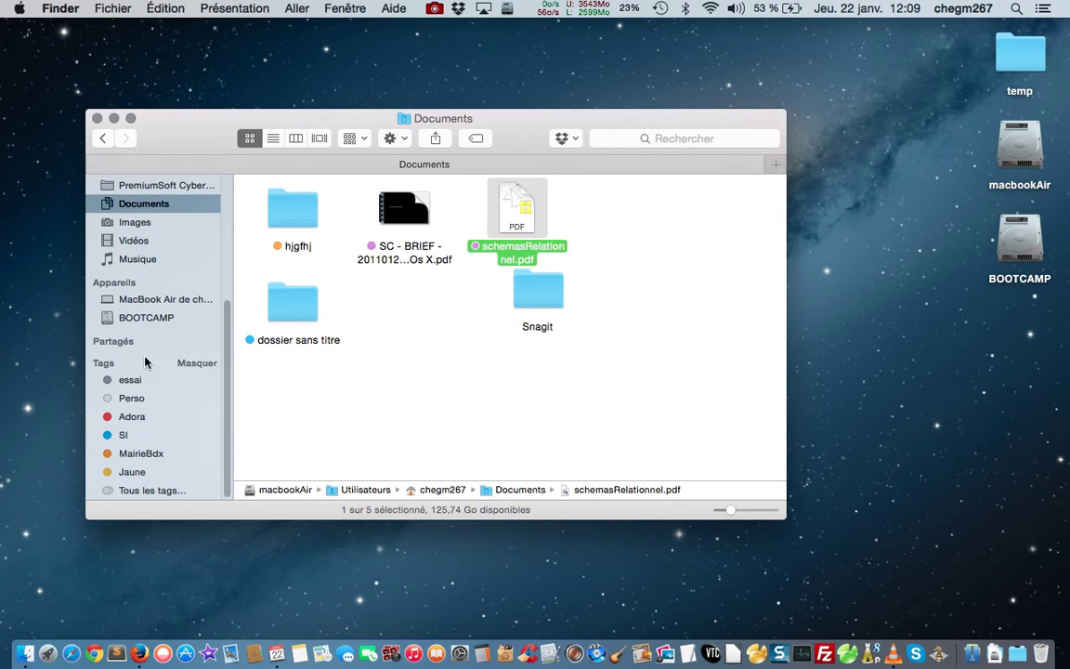
left_click(127, 398)
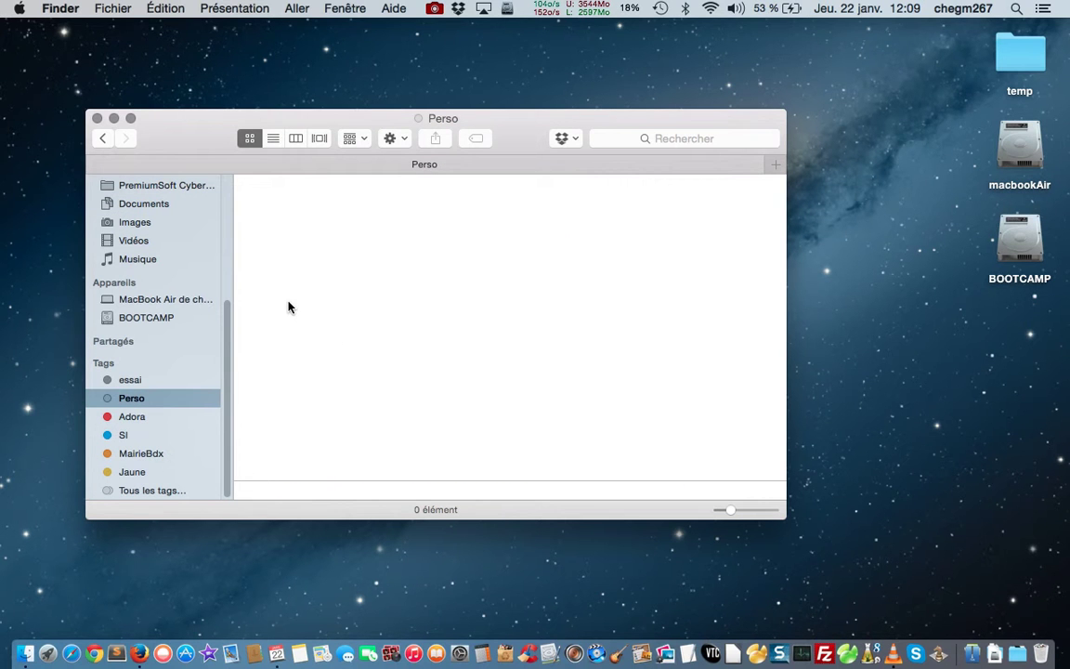
left_click(144, 386)
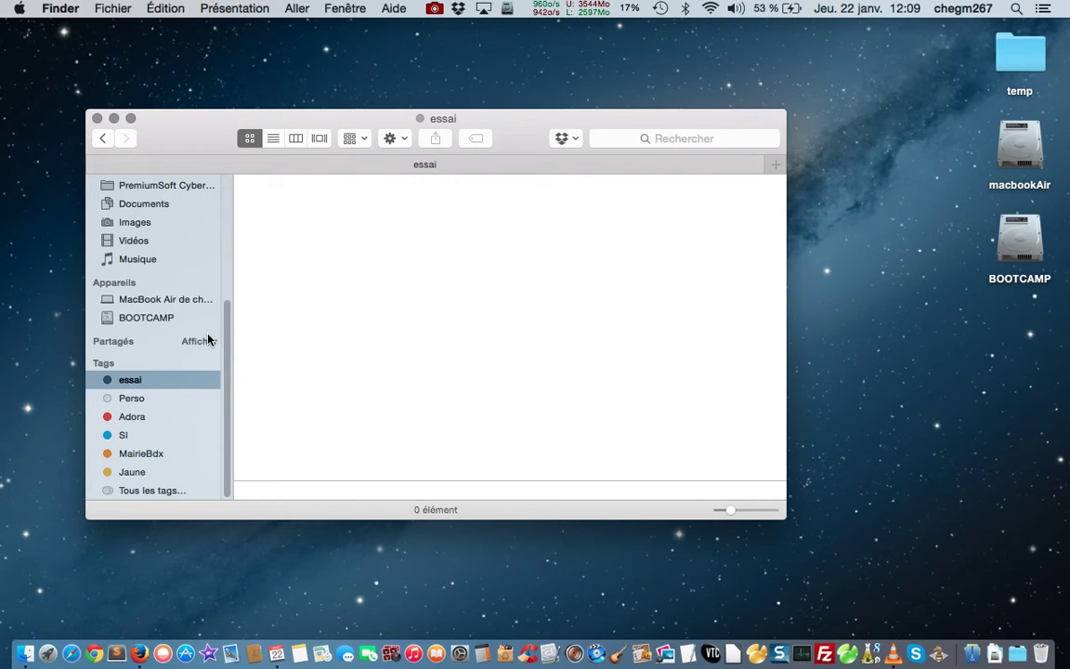
In the Documents folder, replace the facturation2015 tag on the SC - BRIEF PDF with the essai tag
scroll(210, 325, "up", 3)
left_click(167, 279)
left_click(162, 265)
left_click(391, 240)
right_click(387, 239)
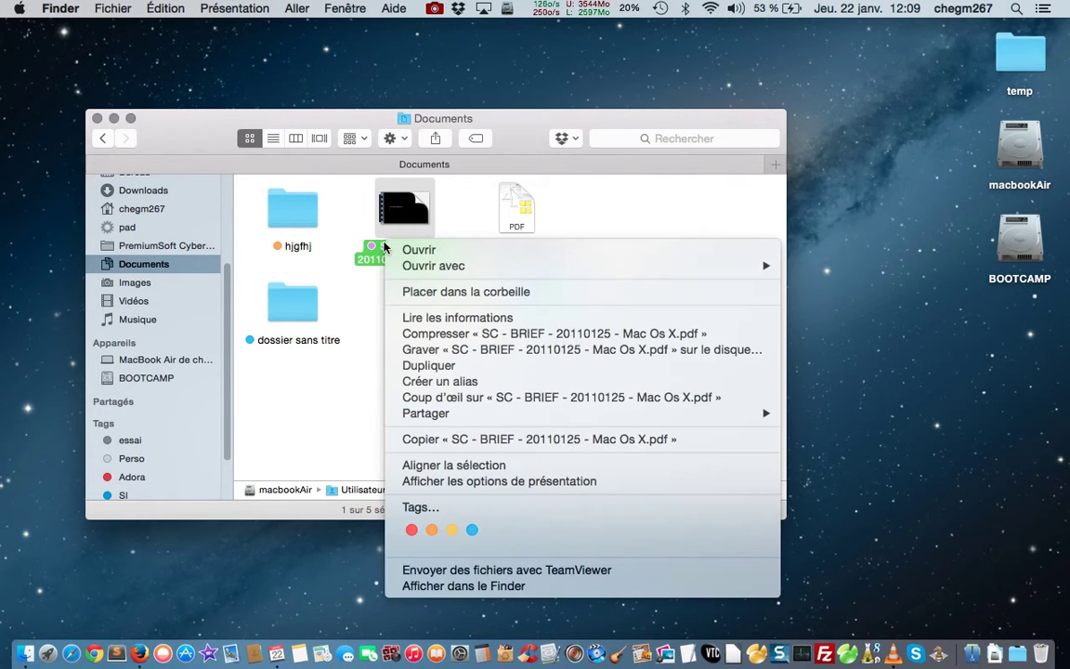
left_click(436, 507)
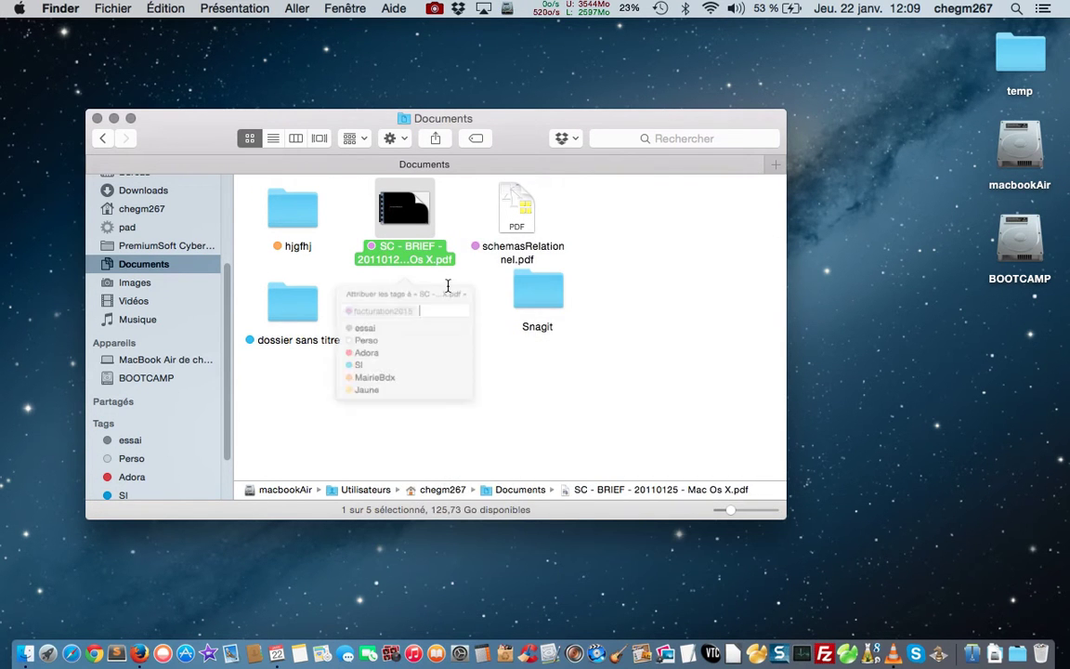
key("BackSpace")
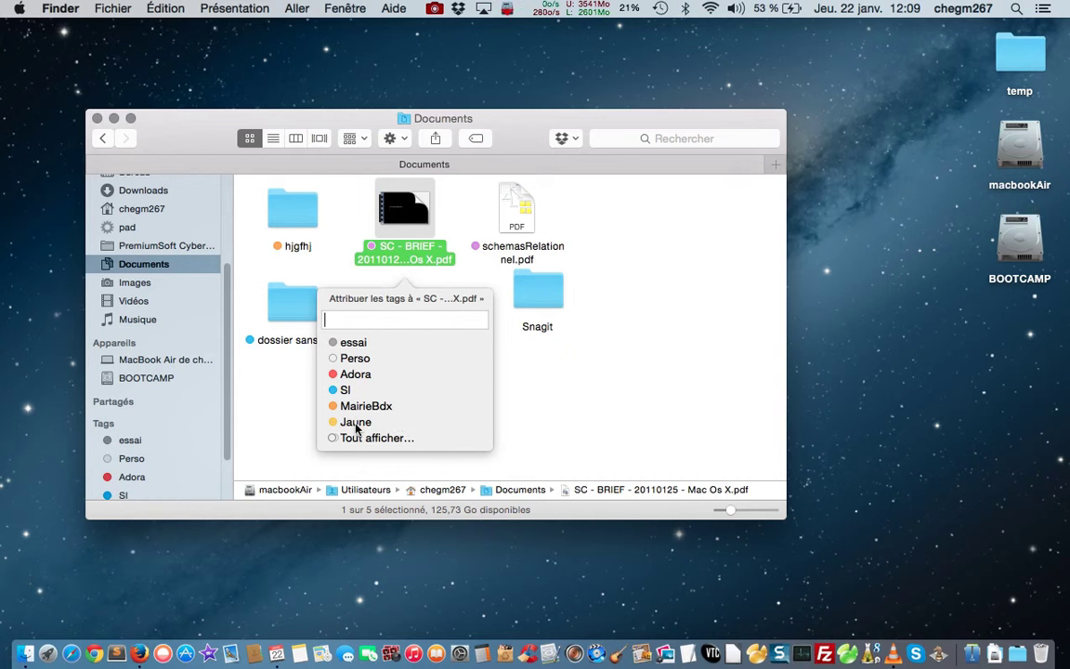
left_click(359, 346)
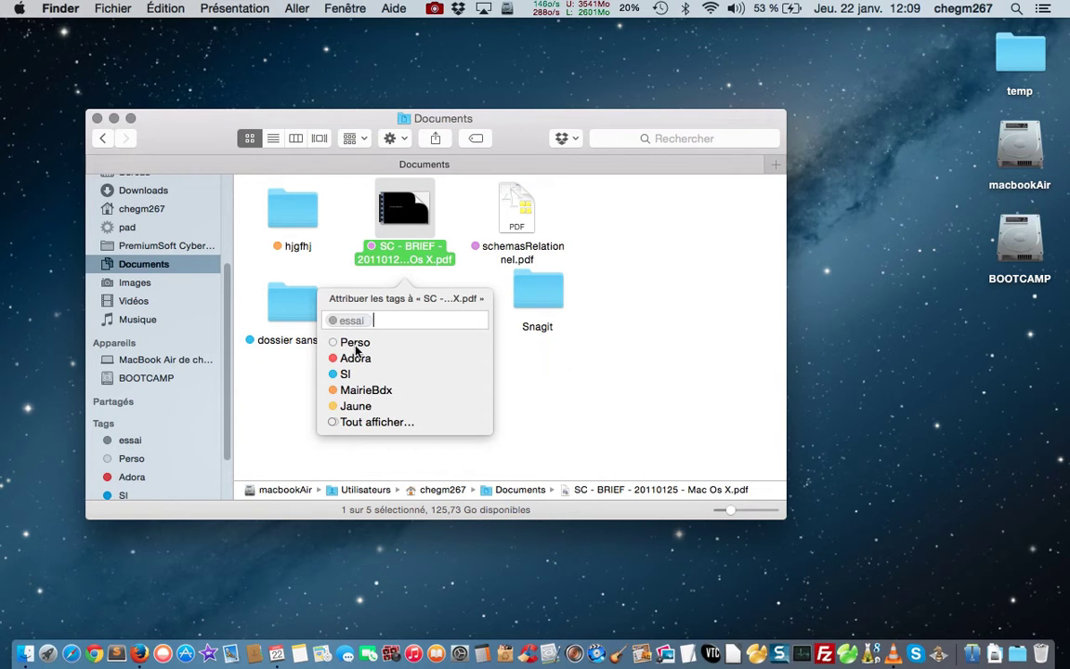
left_click(584, 250)
Replace the facturation2015 tag on schemasRelationnel.pdf with the Perso tag
right_click(513, 233)
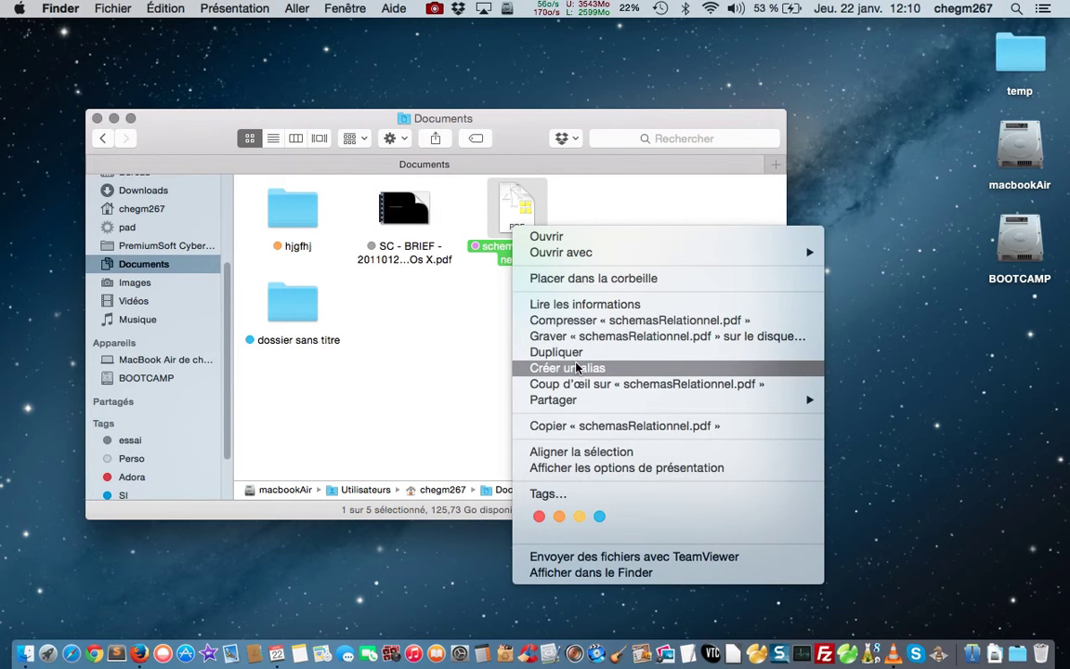
left_click(544, 494)
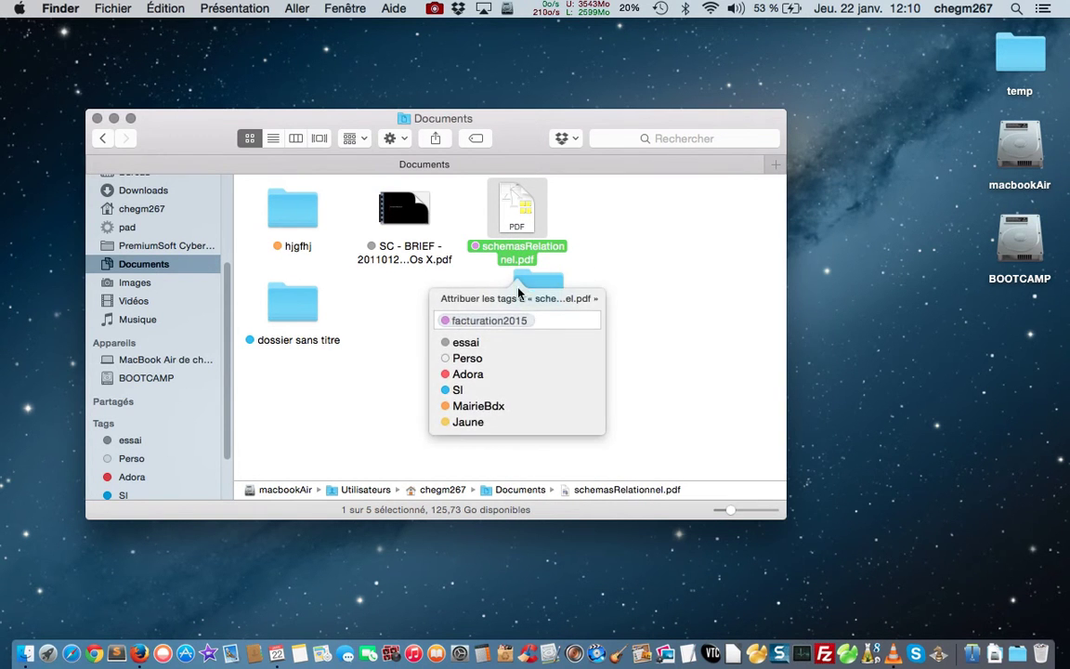
key("BackSpace")
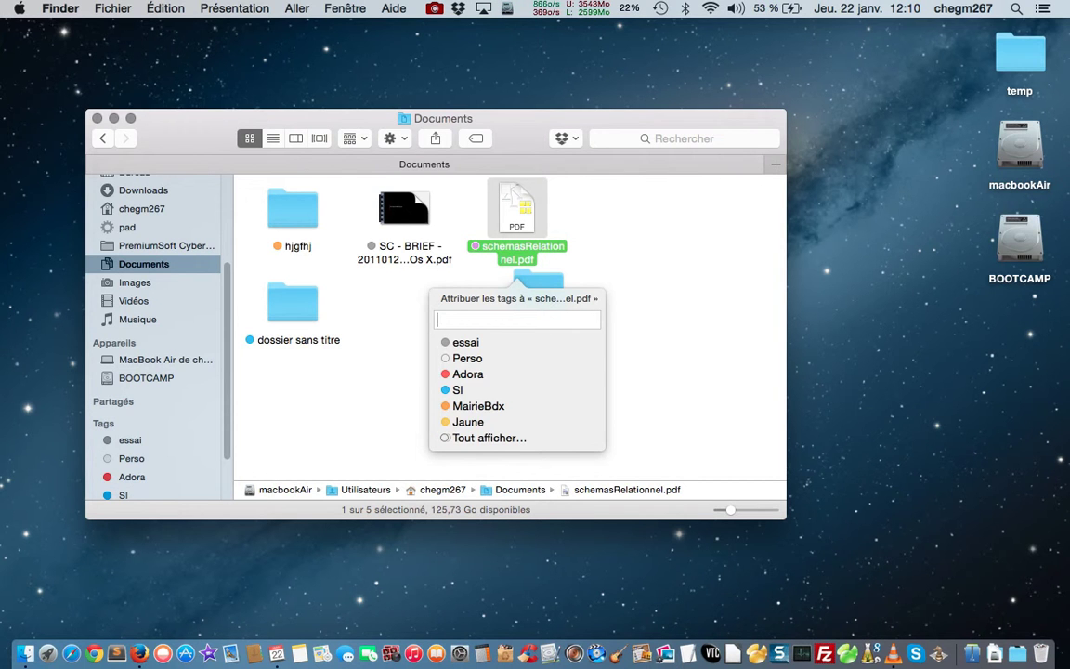
left_click(539, 358)
left_click(664, 280)
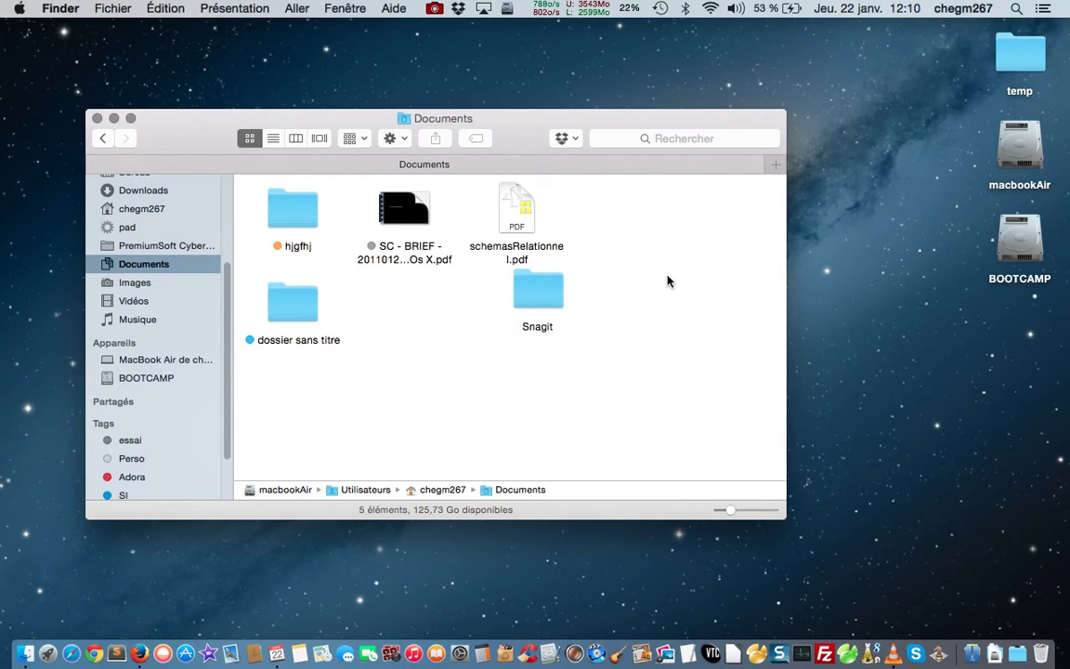
Clear the Perso tag from schemasRelationnel.pdf and assign only the essai tag to it
left_click(510, 246)
left_click(476, 335)
left_click(522, 208)
right_click(522, 208)
left_click(548, 471)
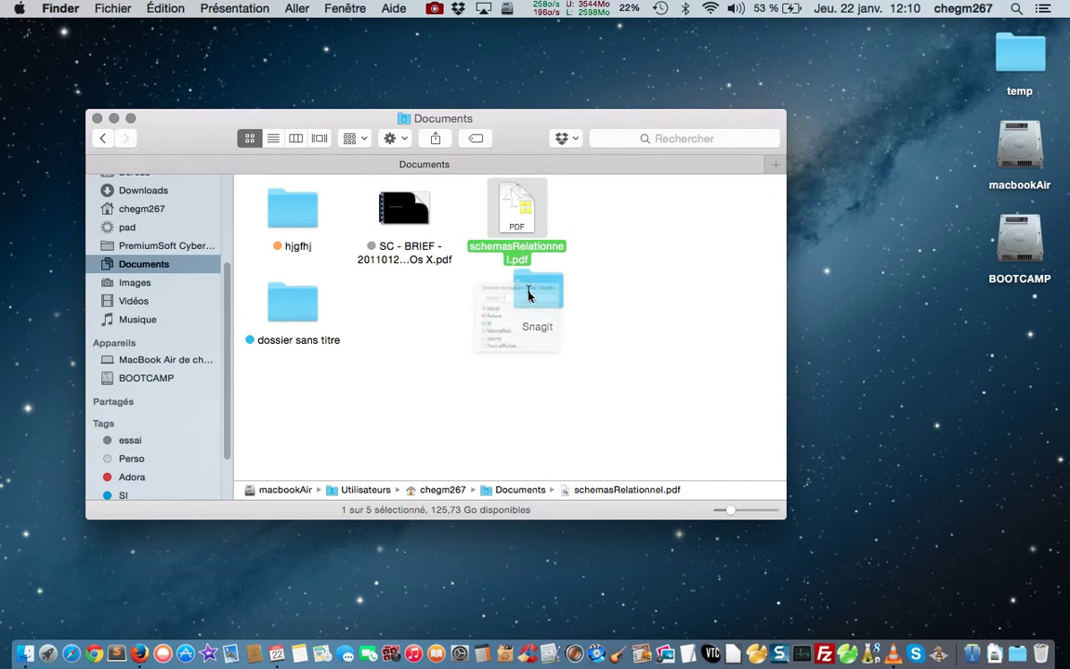
left_click(465, 342)
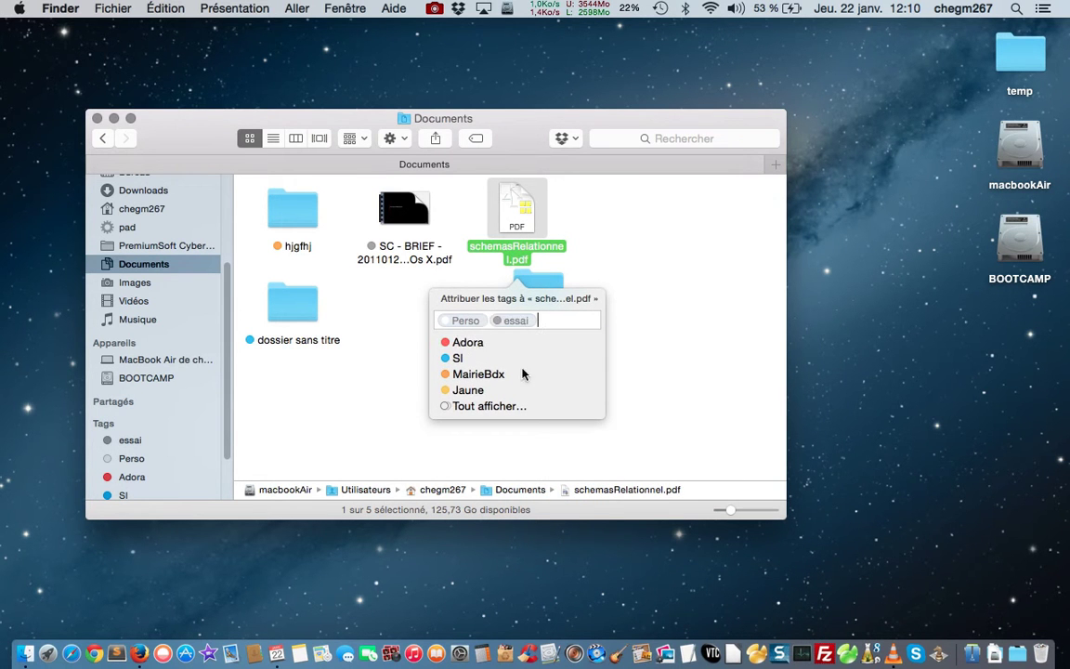
key("BackSpace")
key("BackSpace")
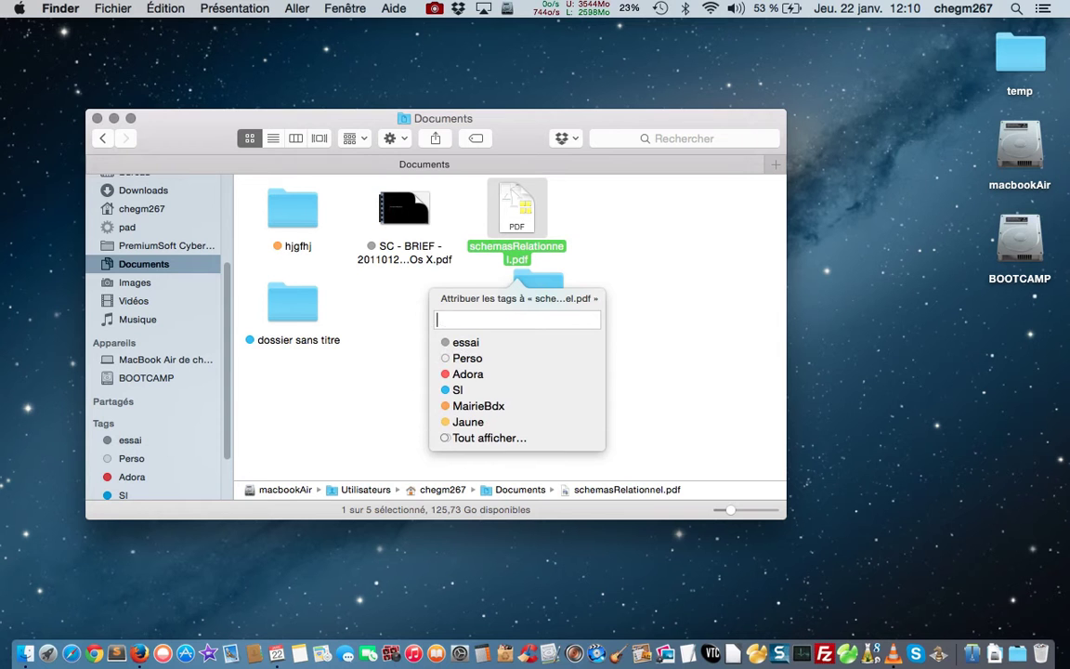
left_click(465, 342)
left_click(662, 275)
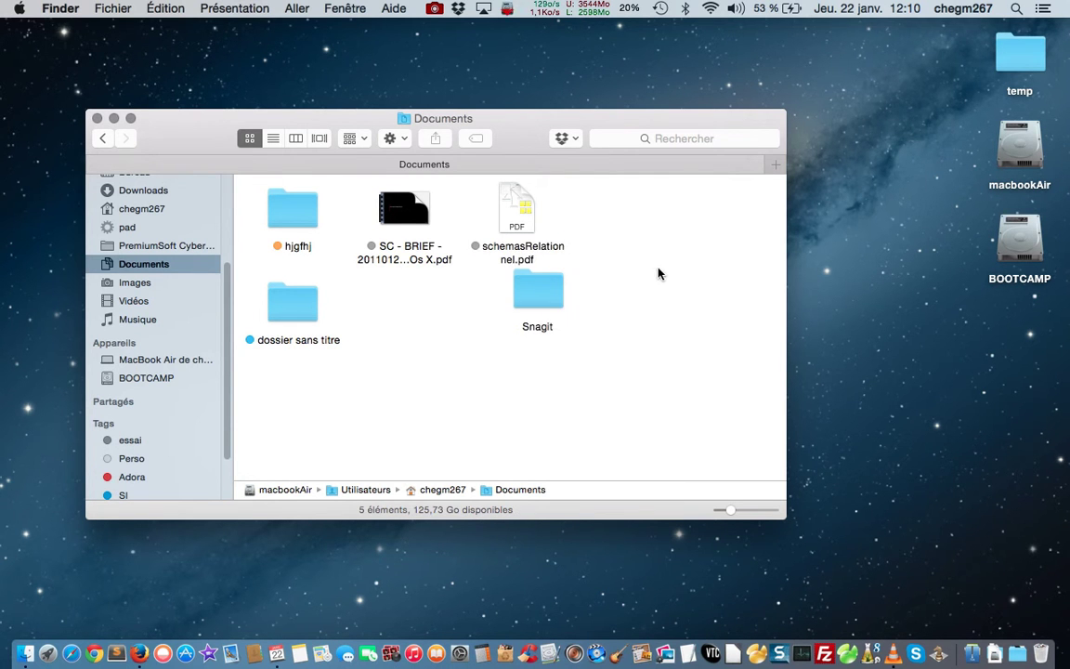
List the files tagged essai, then go back to the Documents folder
left_click(130, 440)
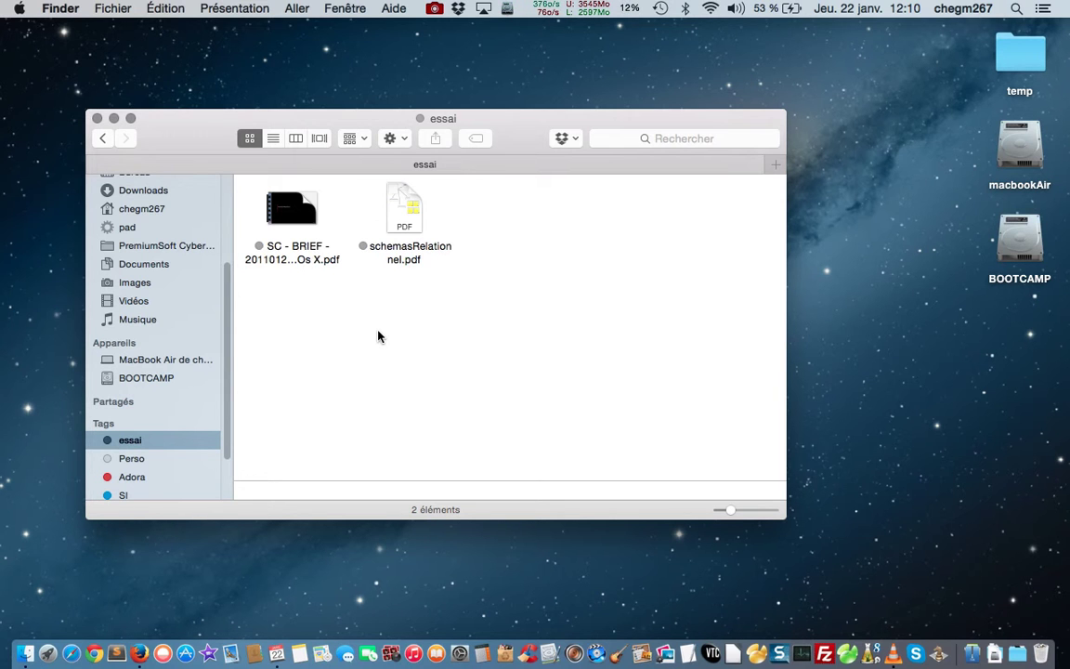
left_click(163, 280)
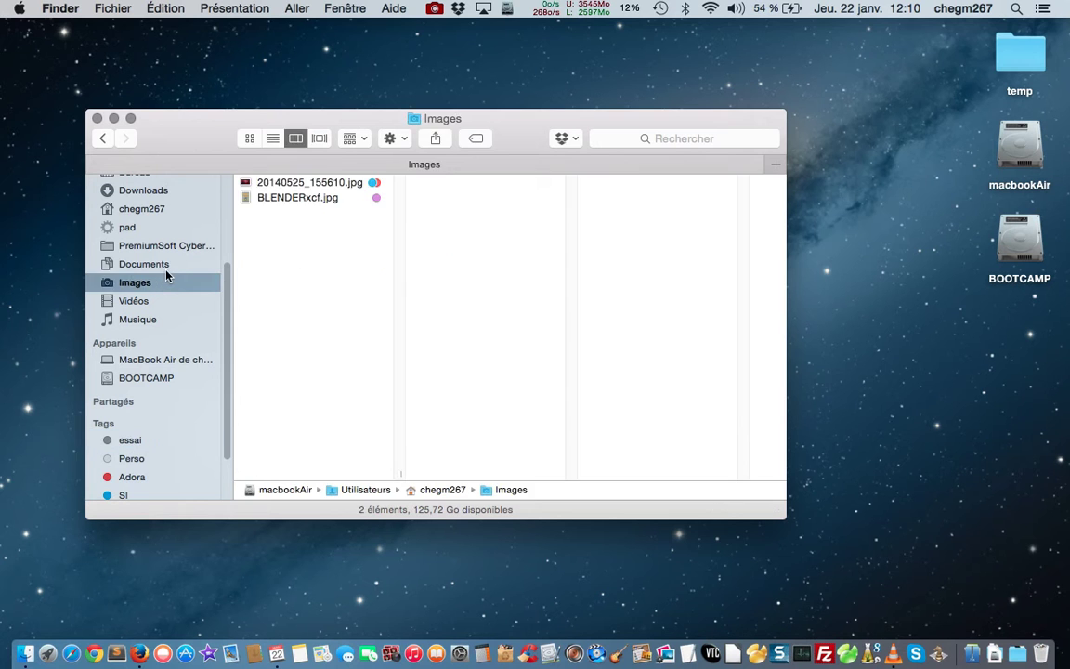
left_click(160, 265)
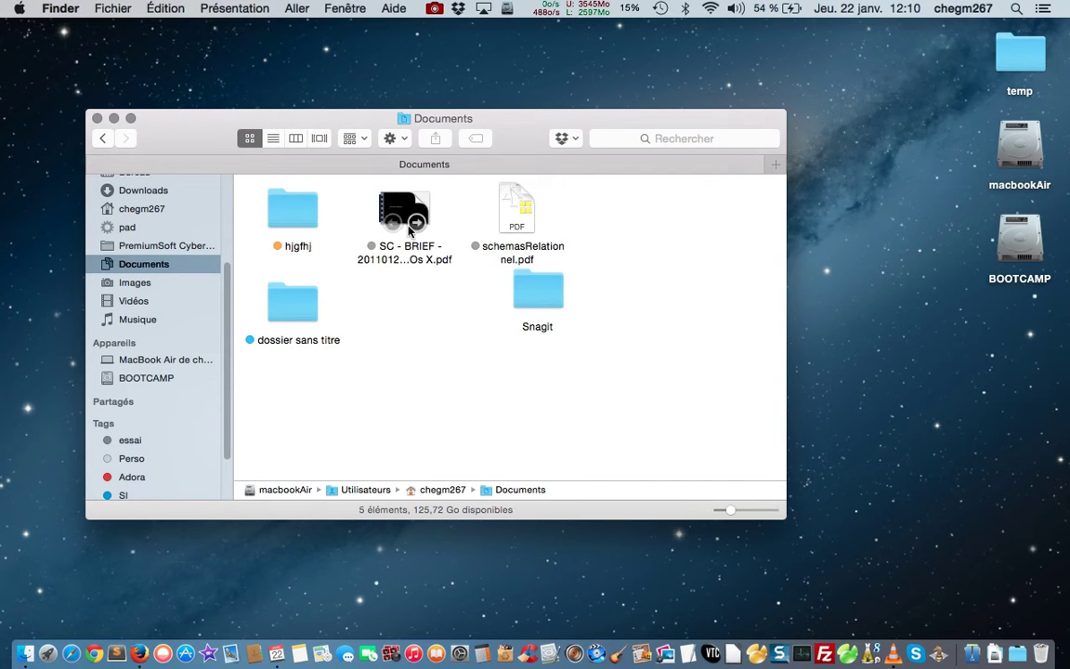
Open the hjgfhj folder in Documents and hide the path bar
double_click(284, 213)
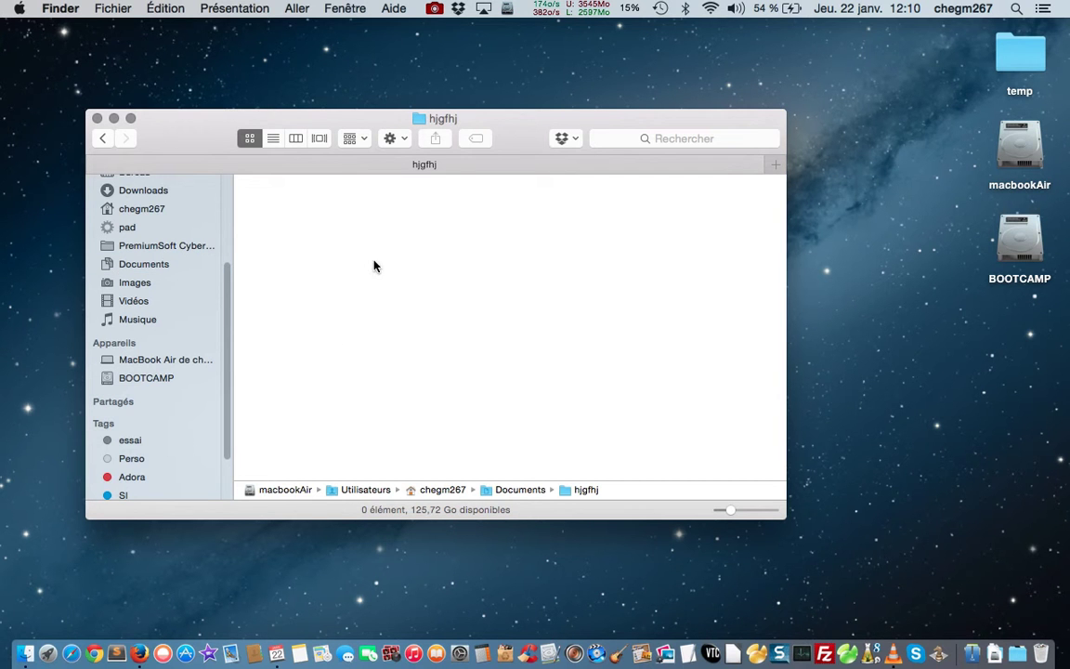
left_click(228, 9)
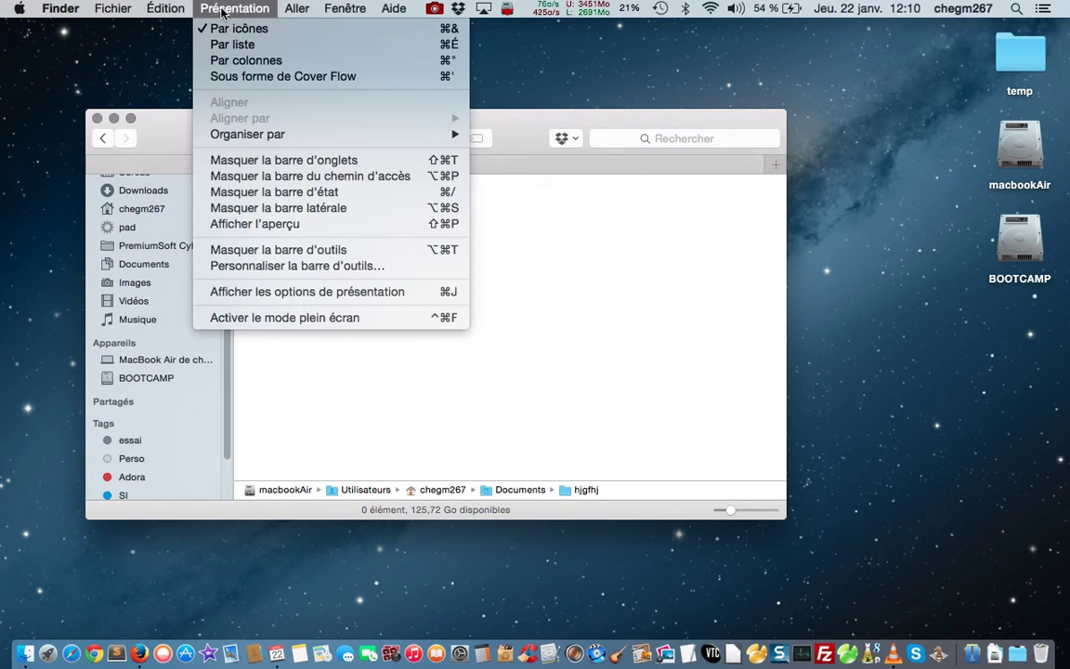
left_click(303, 176)
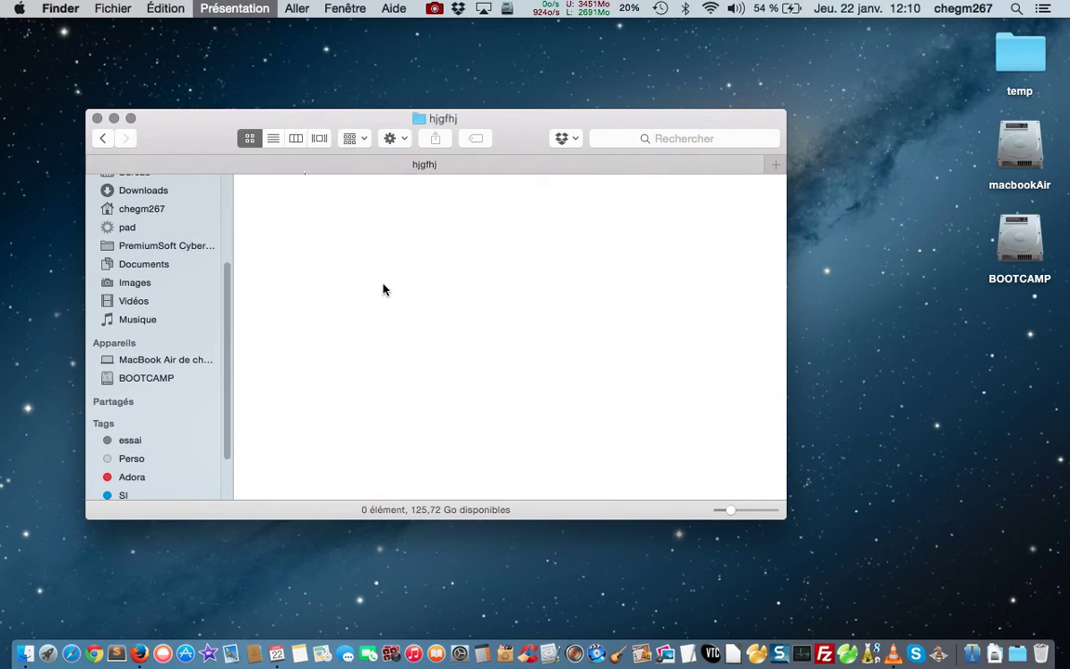
Open the Schedules folder inside Navicat for MySQL in PremiumSoft CyberTech, and show the path bar
left_click(142, 249)
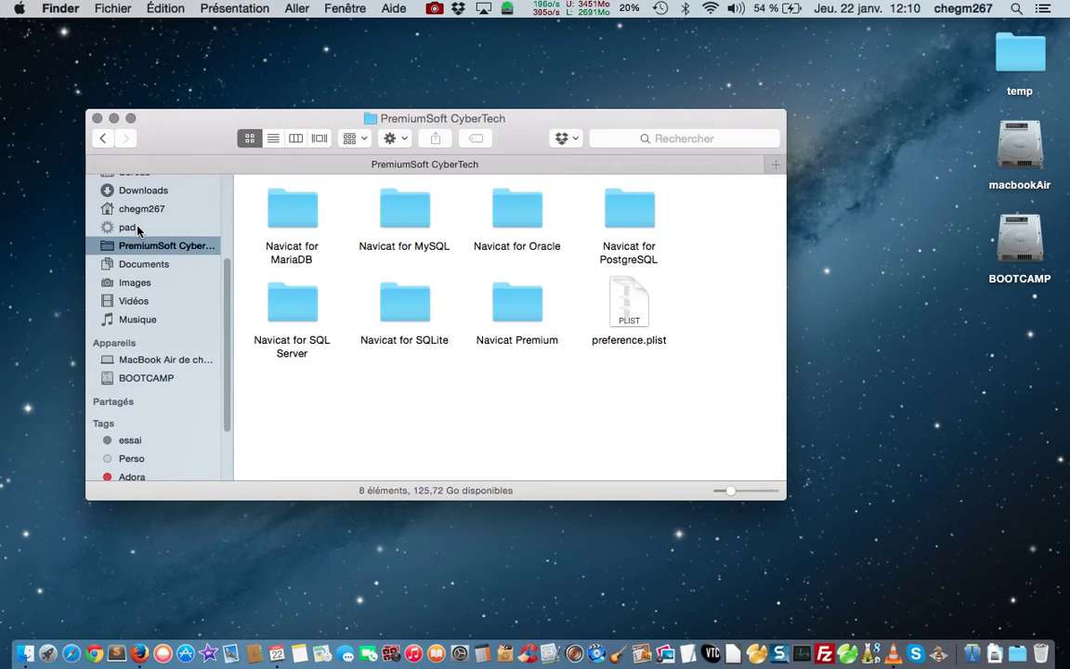
left_click(405, 223)
double_click(405, 227)
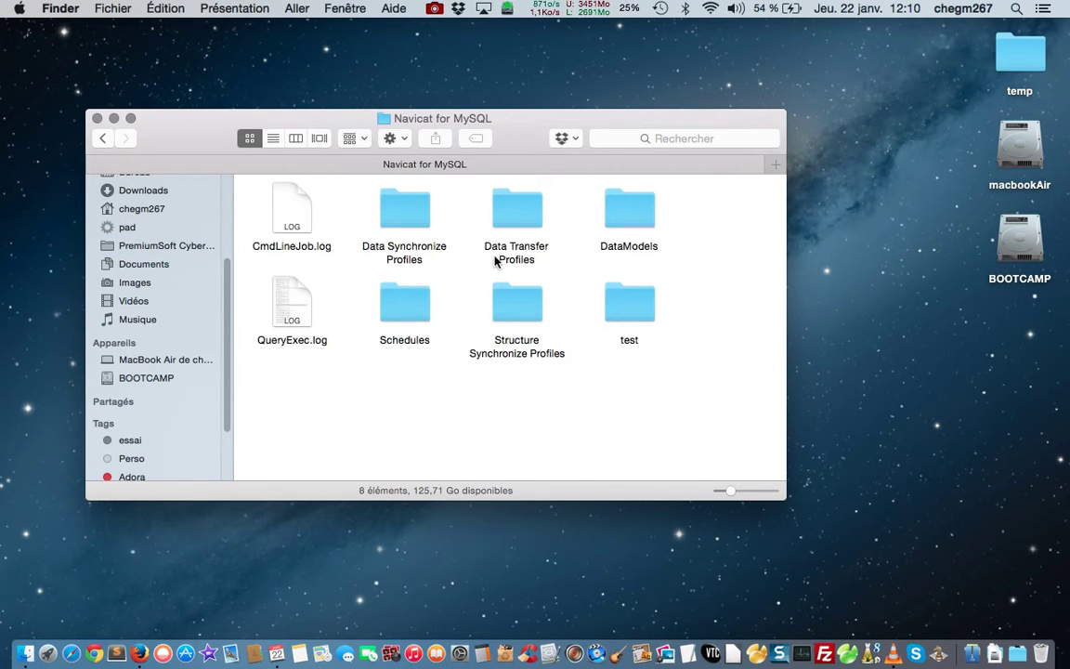
double_click(427, 306)
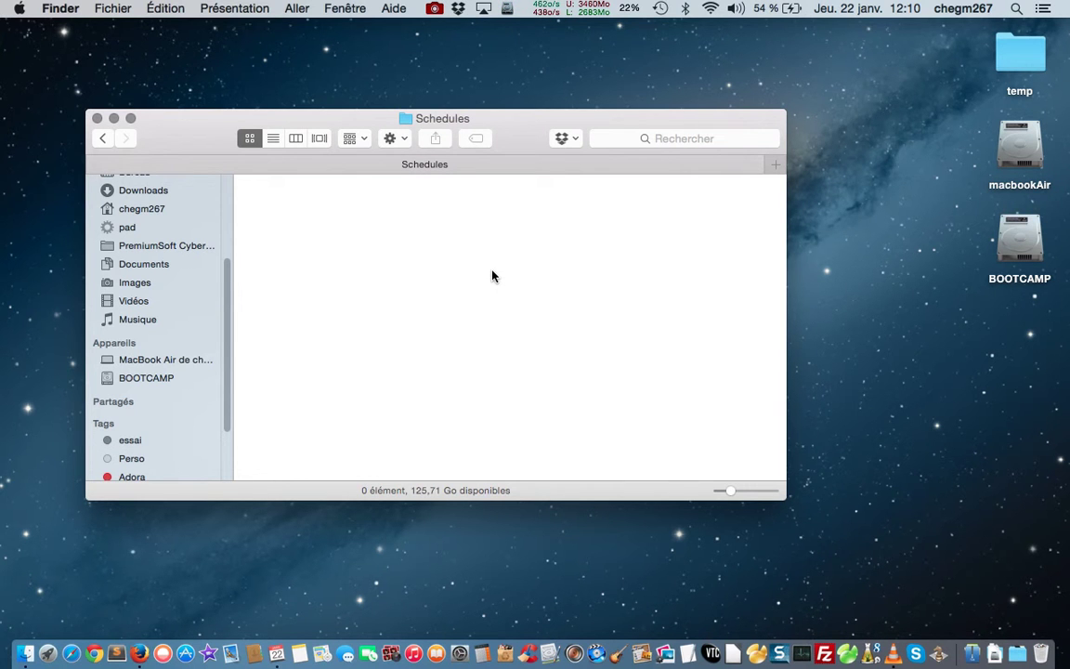
left_click(223, 11)
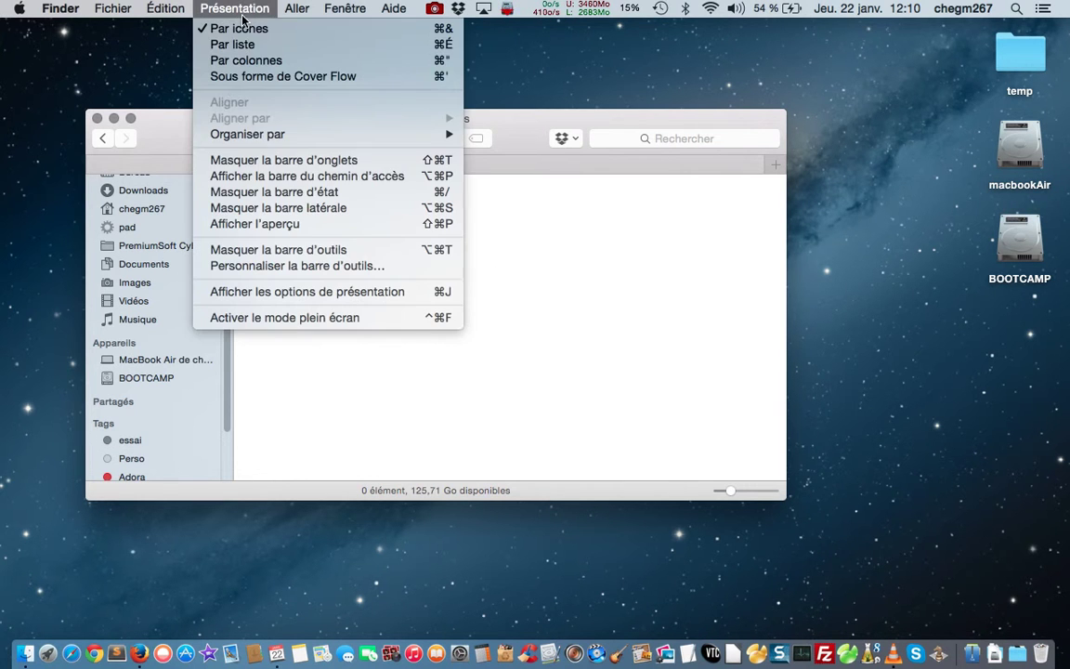
left_click(259, 180)
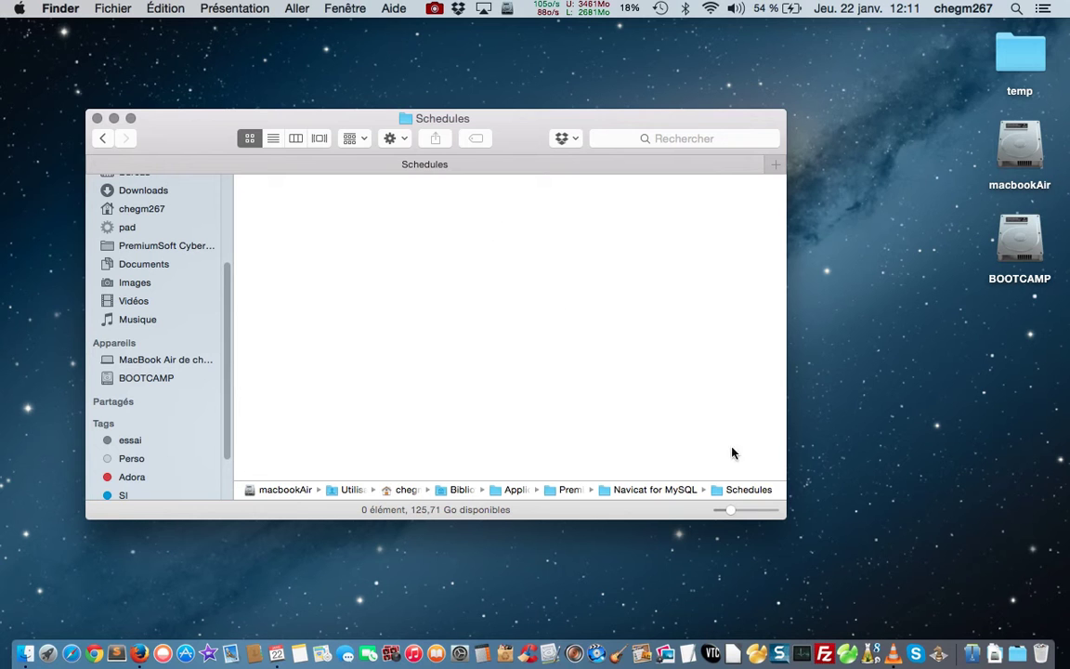
Go back up the folder path to Application Support and the home folder, and show the contents of Musique
double_click(543, 489)
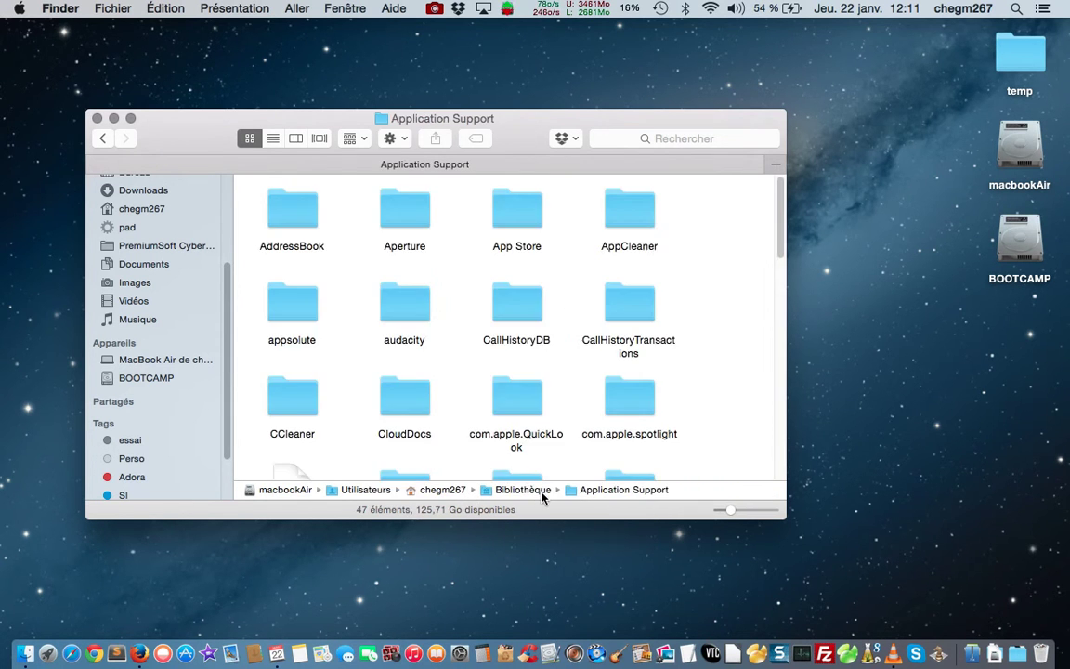
double_click(443, 490)
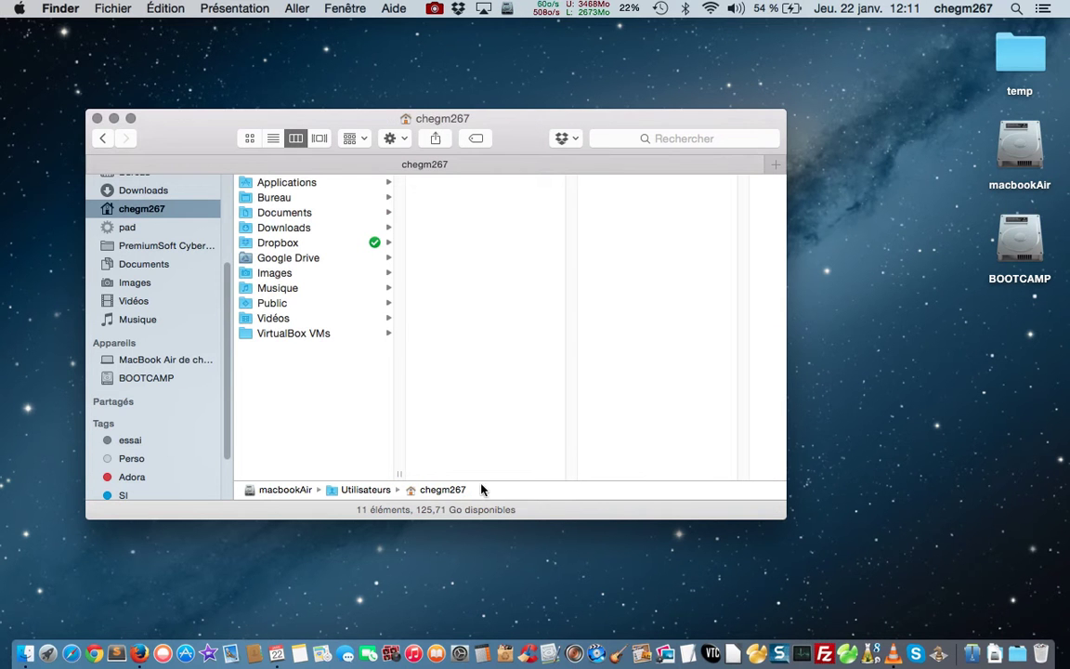
left_click(296, 246)
left_click(279, 288)
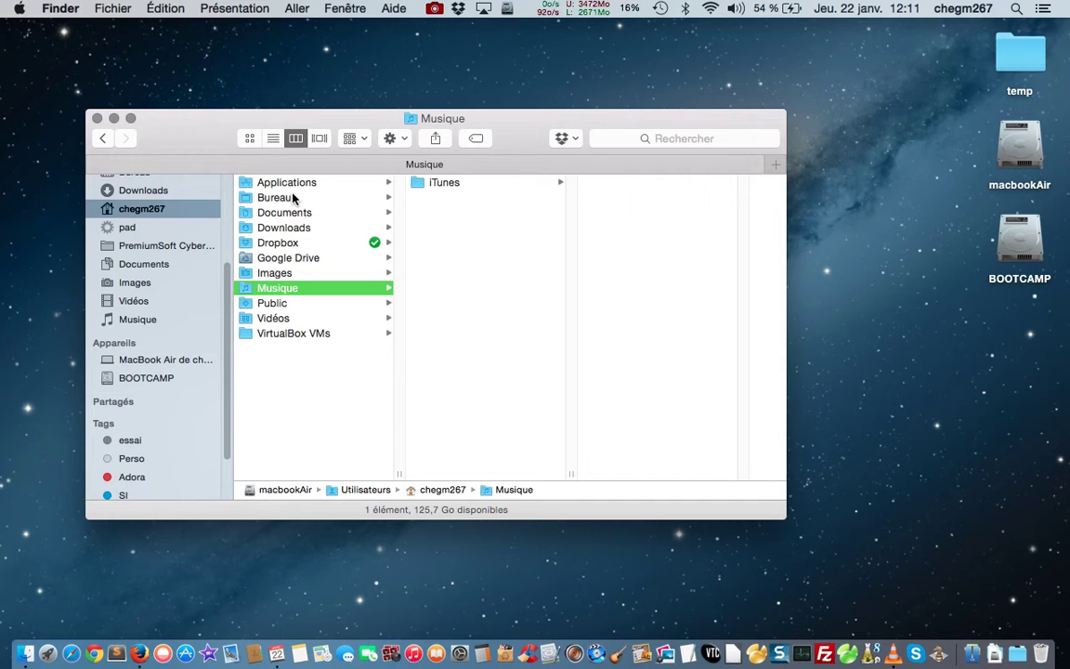
Display the Musique folder as icons and open Album Artwork inside its iTunes folder
left_click(249, 138)
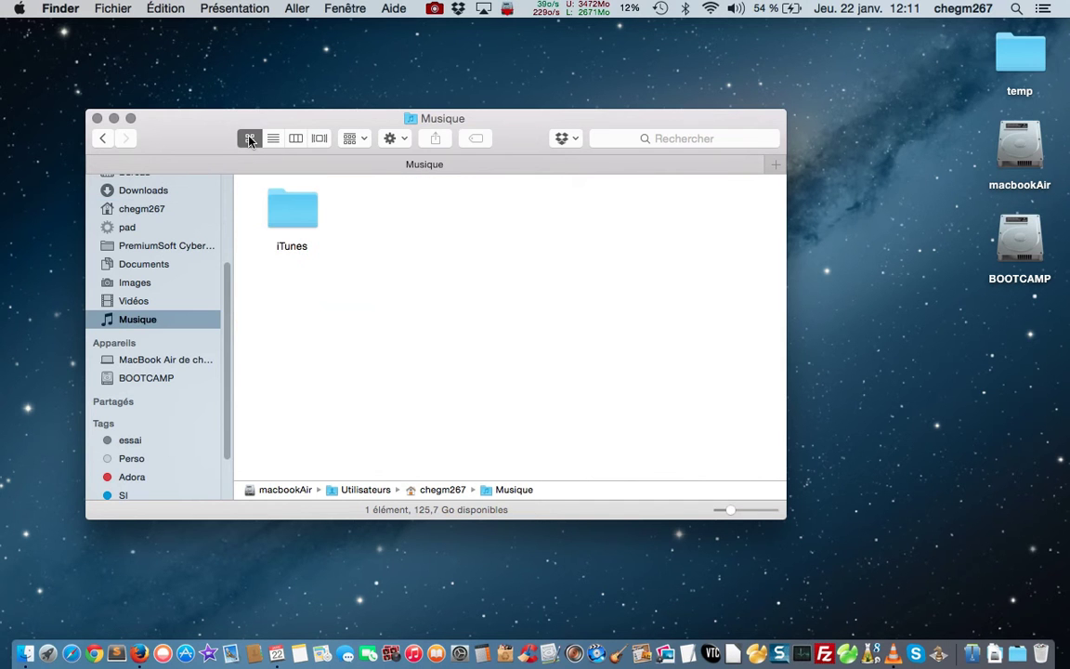
double_click(292, 210)
double_click(292, 210)
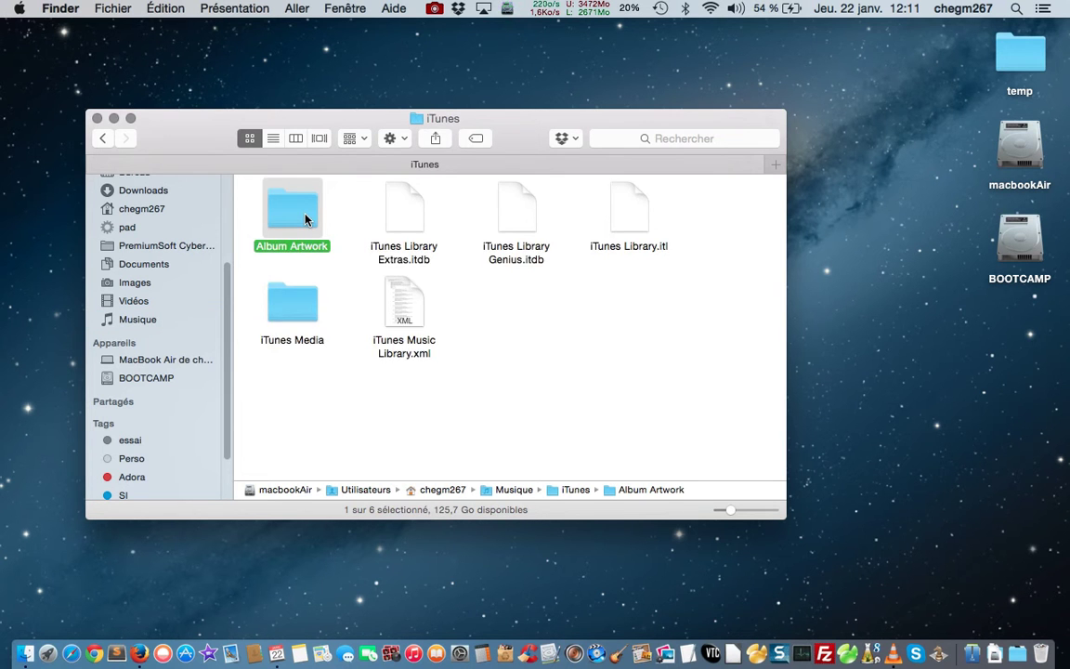
Expand the Cache and Cloud folders in a list view of Album Artwork, and open Cloud in icon view
left_click(273, 137)
left_click(244, 203)
left_click(268, 208)
left_click(245, 219)
left_click(273, 221)
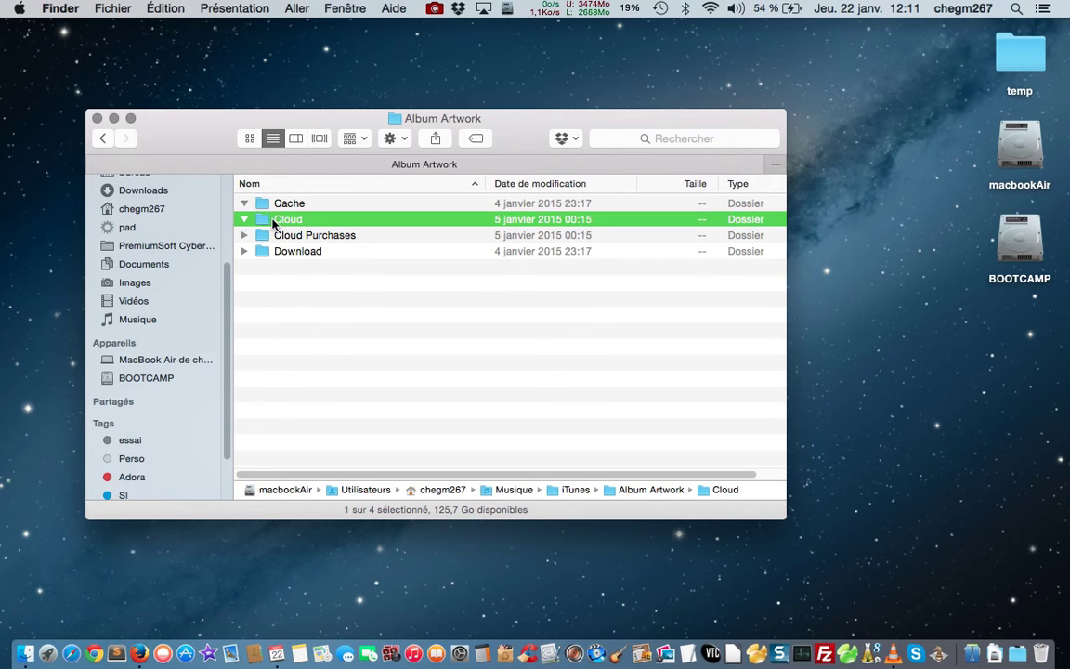
double_click(273, 221)
left_click(251, 138)
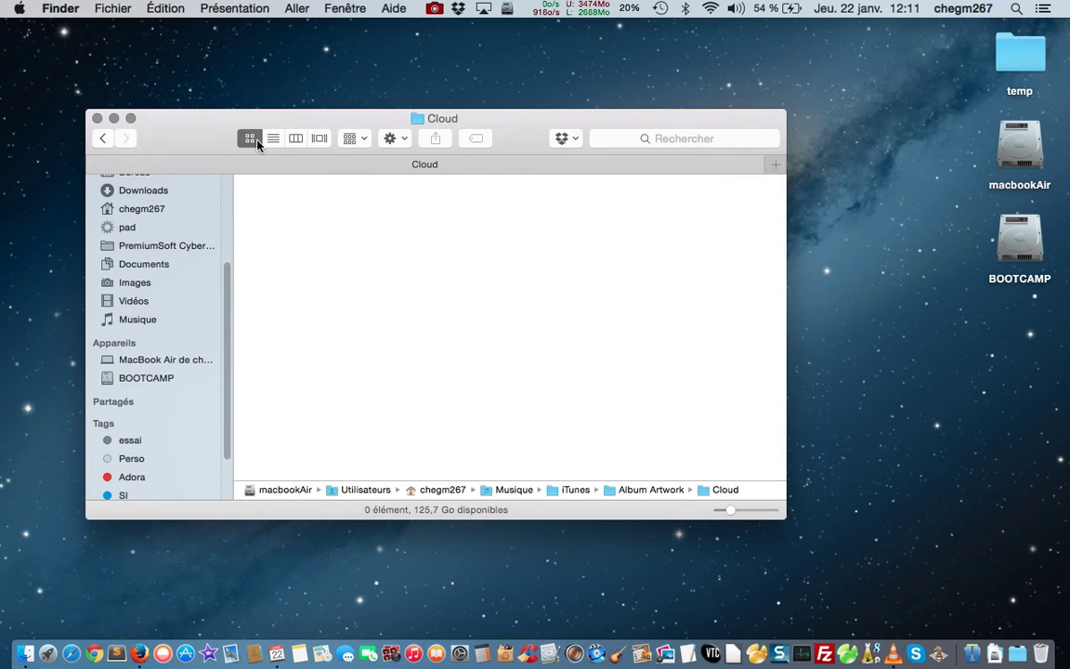
Open the hjgfhj folder in Documents and display it as a list
left_click(172, 264)
double_click(278, 206)
left_click(273, 139)
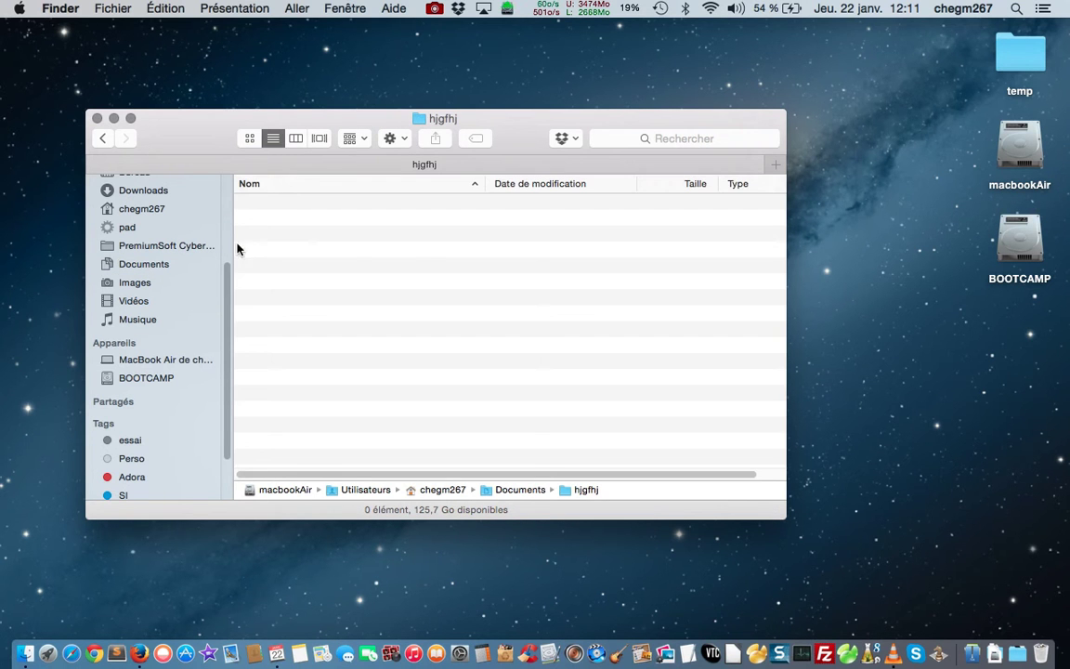
Display the Documents folder as a list and expand dossier sans titre, hjgfhj and Snagit
left_click(140, 264)
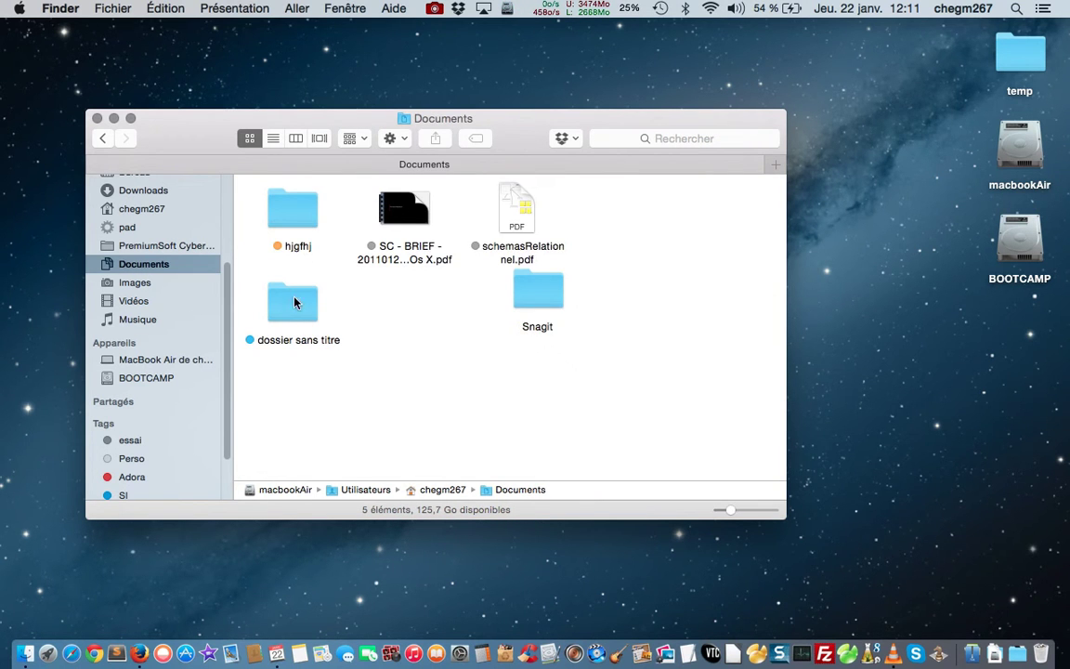
left_click(273, 140)
left_click(244, 235)
left_click(244, 251)
left_click(245, 268)
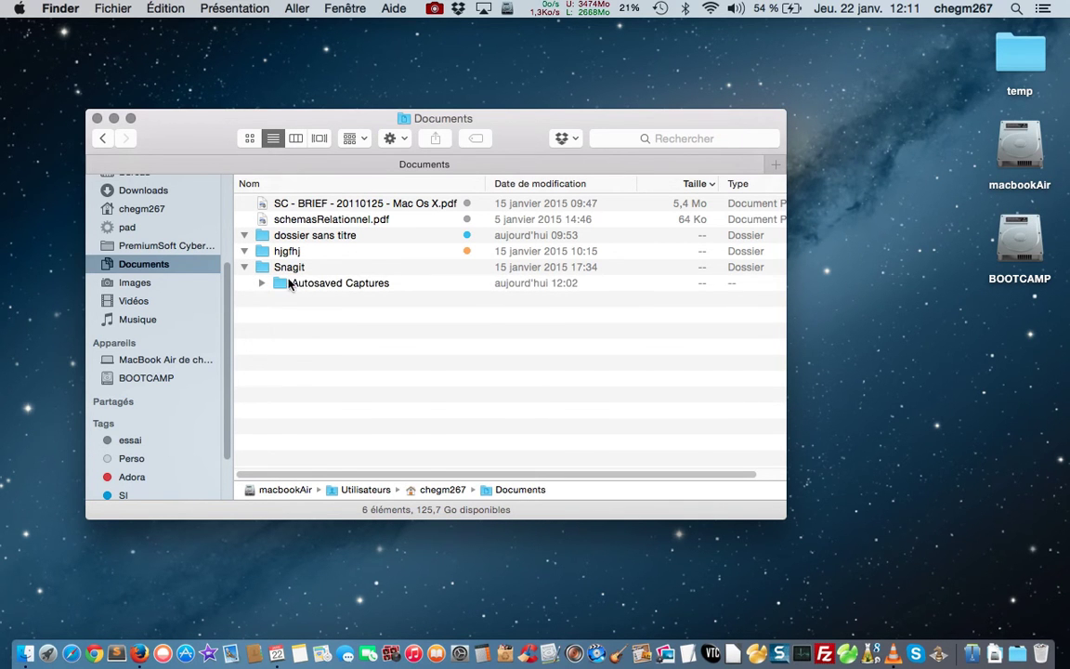
View the files in Snagit's Autosaved Captures subfolder, then collapse it and the Snagit folder
left_click(261, 282)
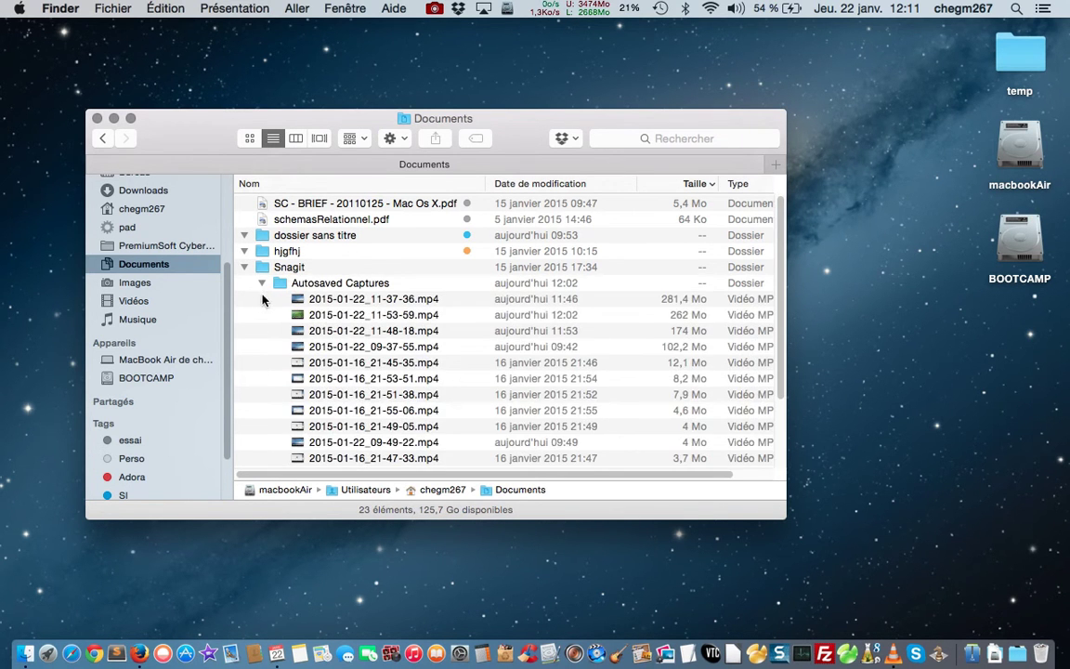
left_click(261, 282)
left_click(245, 267)
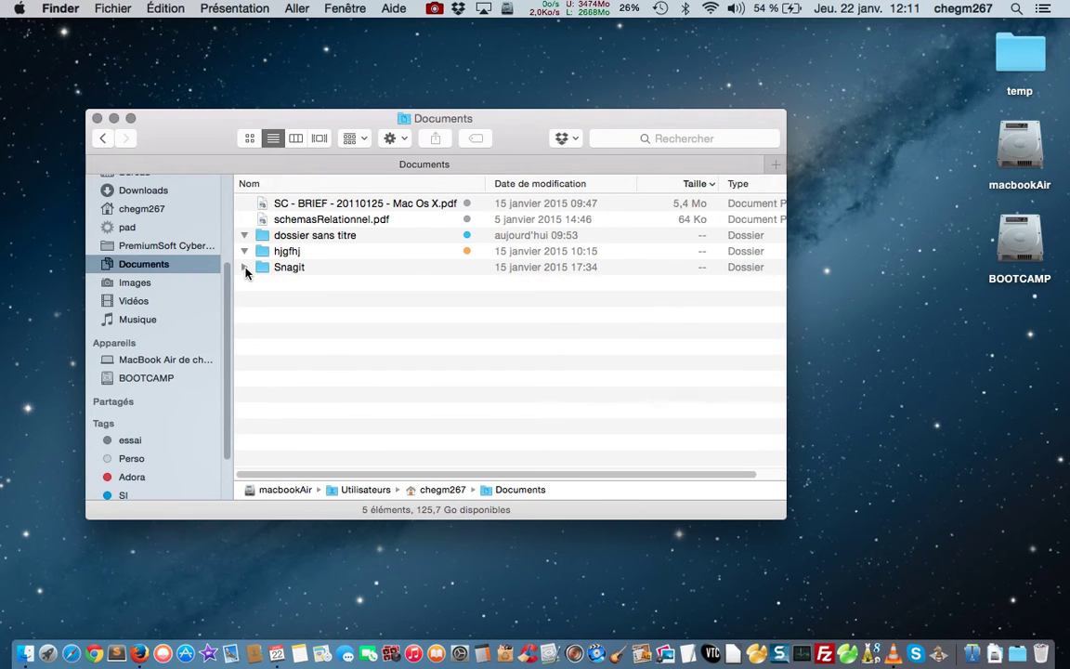
Display the Documents folder in columns and browse through hjgfhj and Snagit to Autosaved Captures
left_click(303, 139)
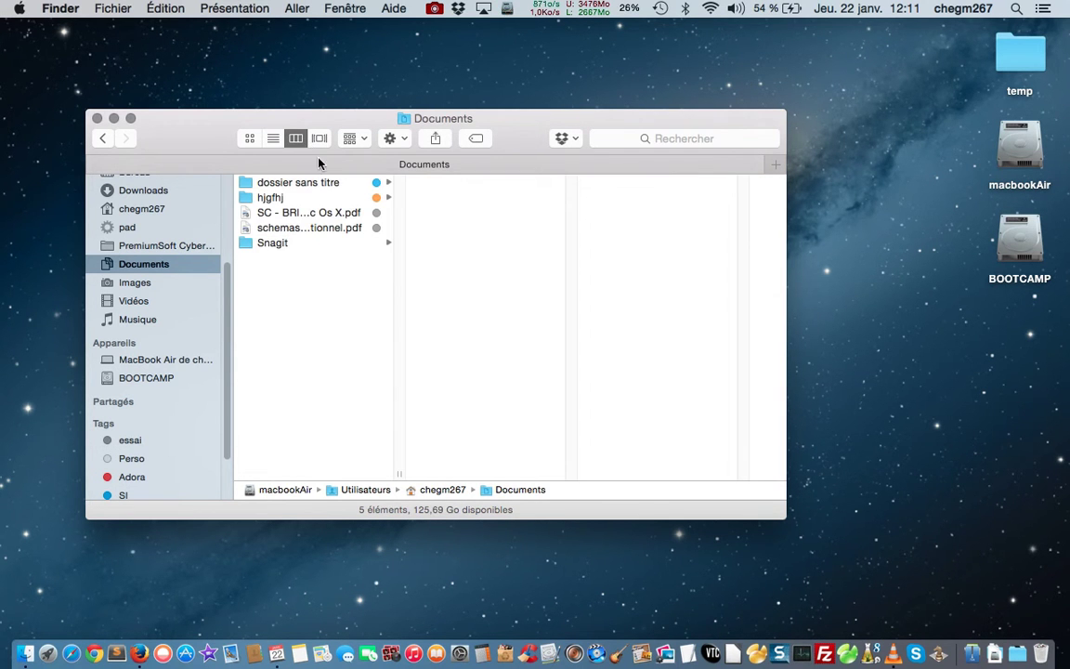
left_click(333, 186)
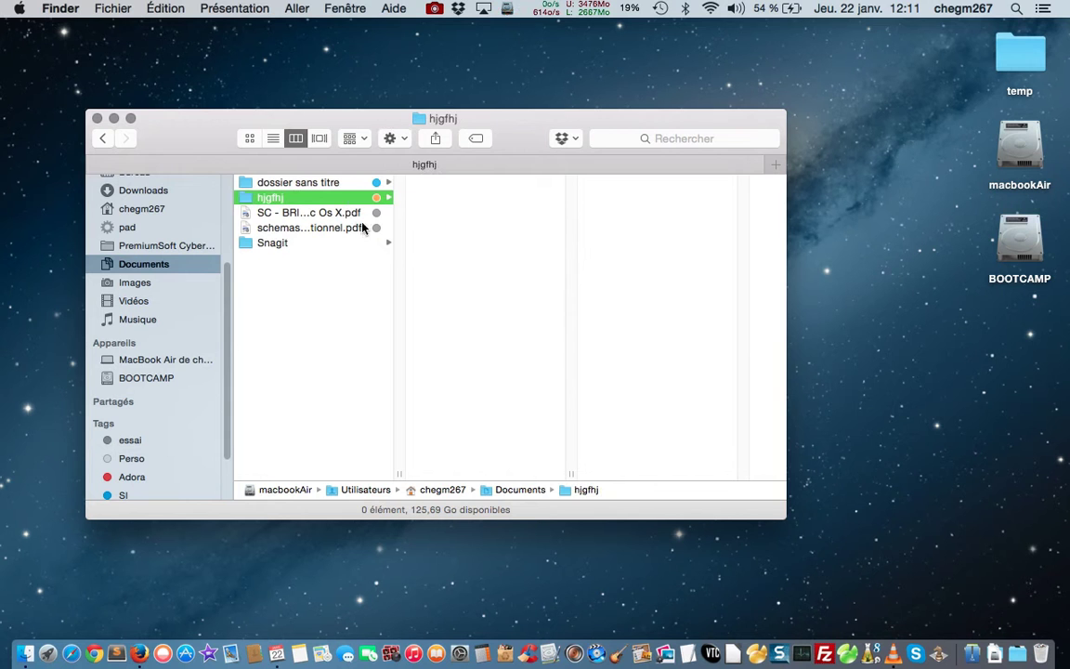
left_click(307, 244)
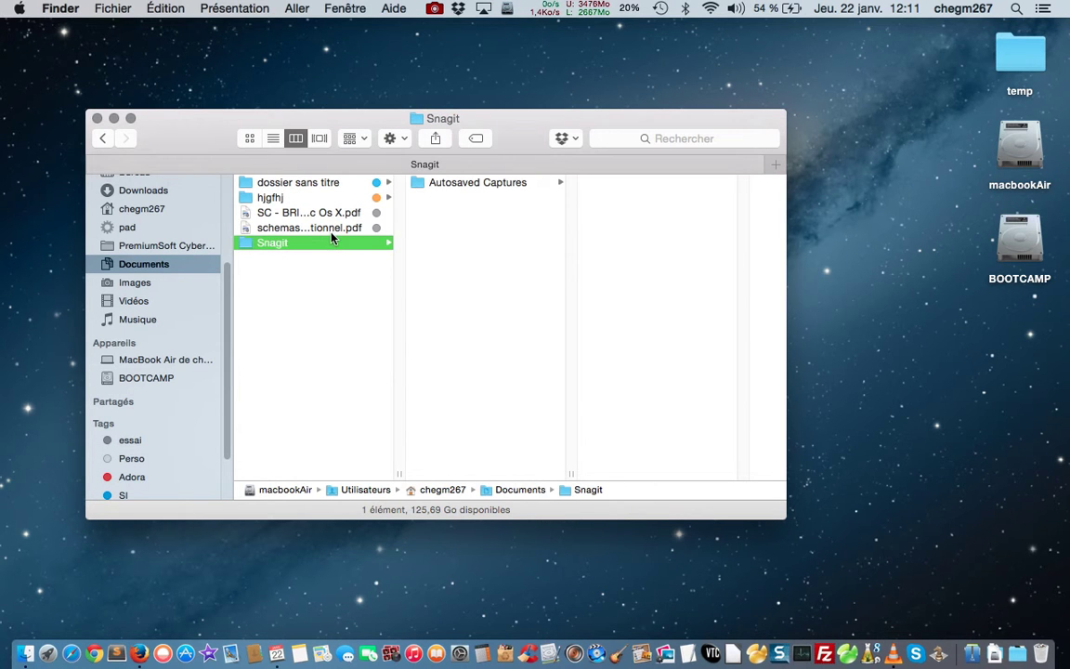
left_click(527, 187)
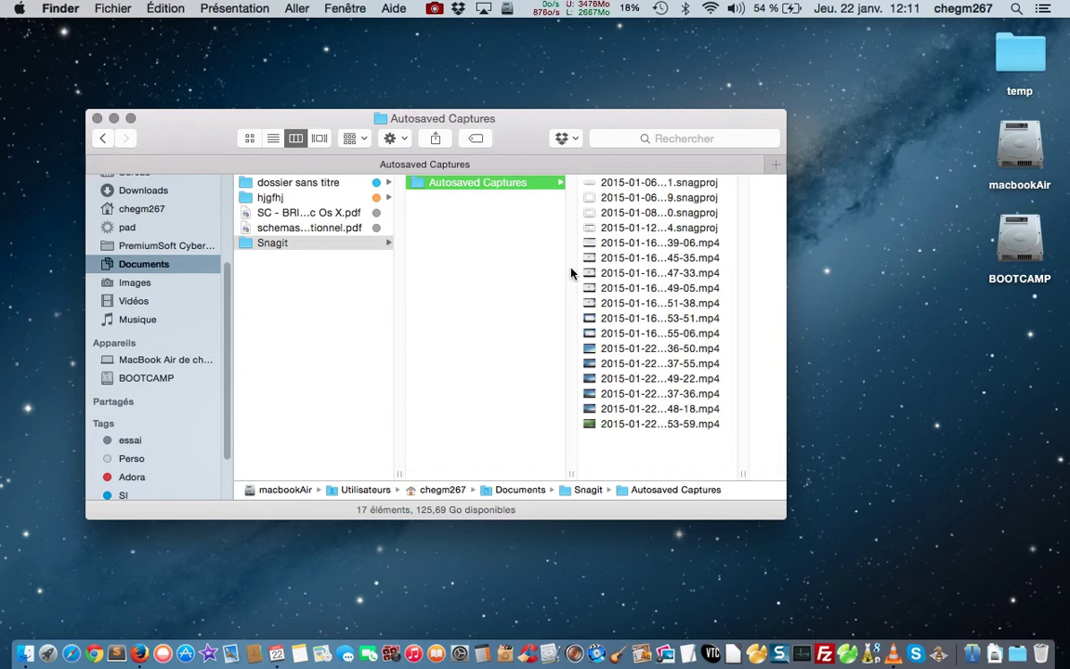
Show Autosaved Captures in Cover Flow and preview several captures up to 2015-01-16_21-45-35.mp4, playing that video's preview
left_click(325, 138)
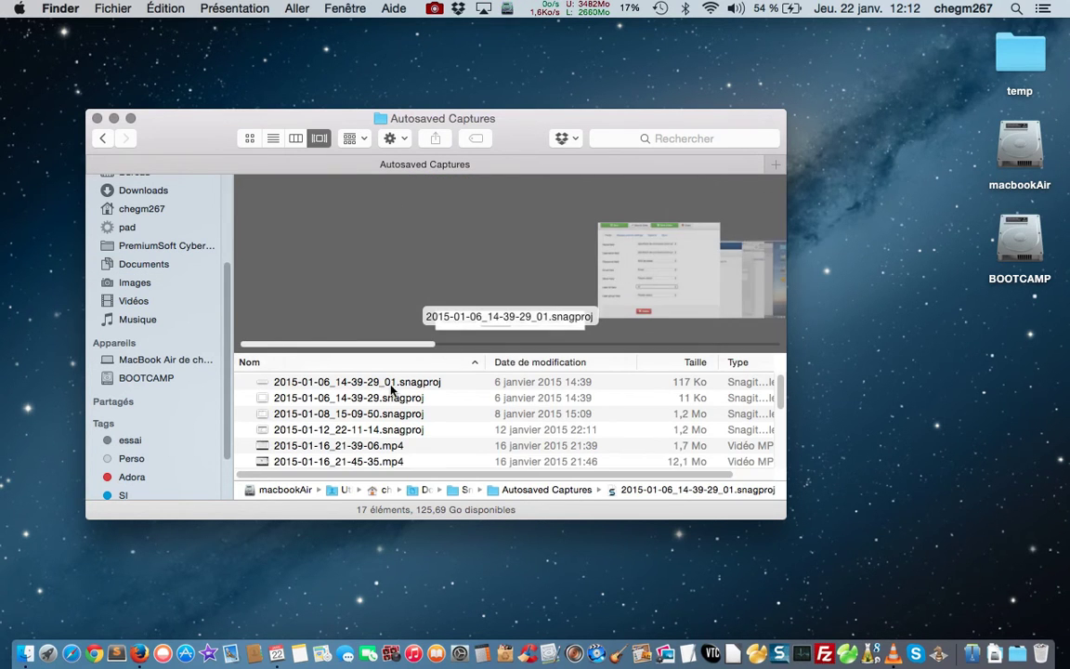
left_click(382, 413)
left_click(386, 432)
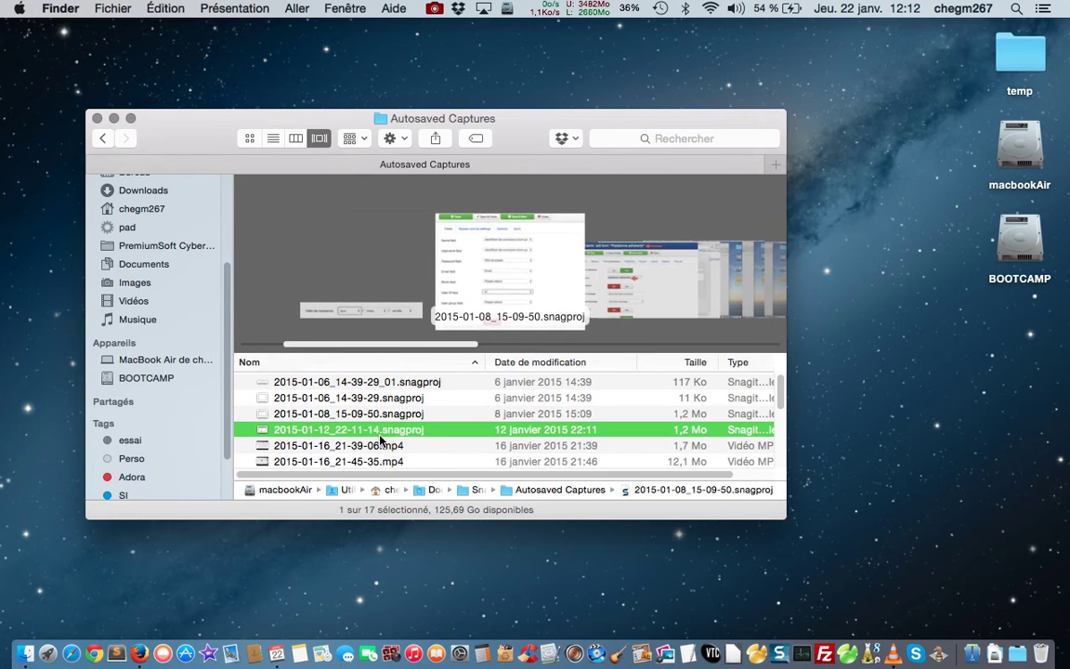
left_click(387, 445)
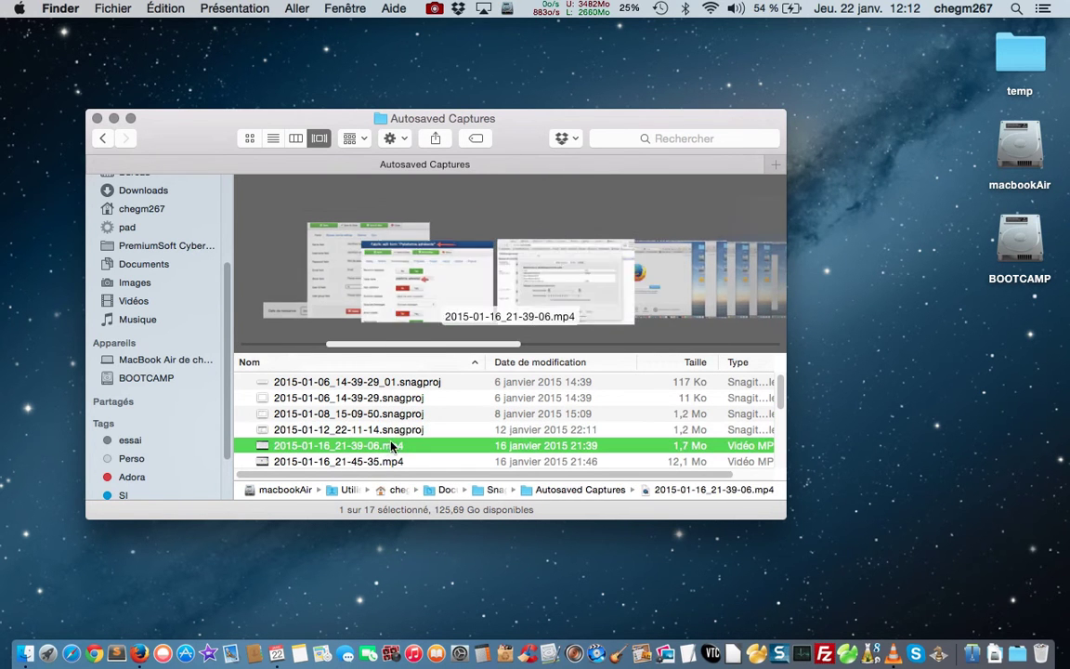
left_click(394, 461)
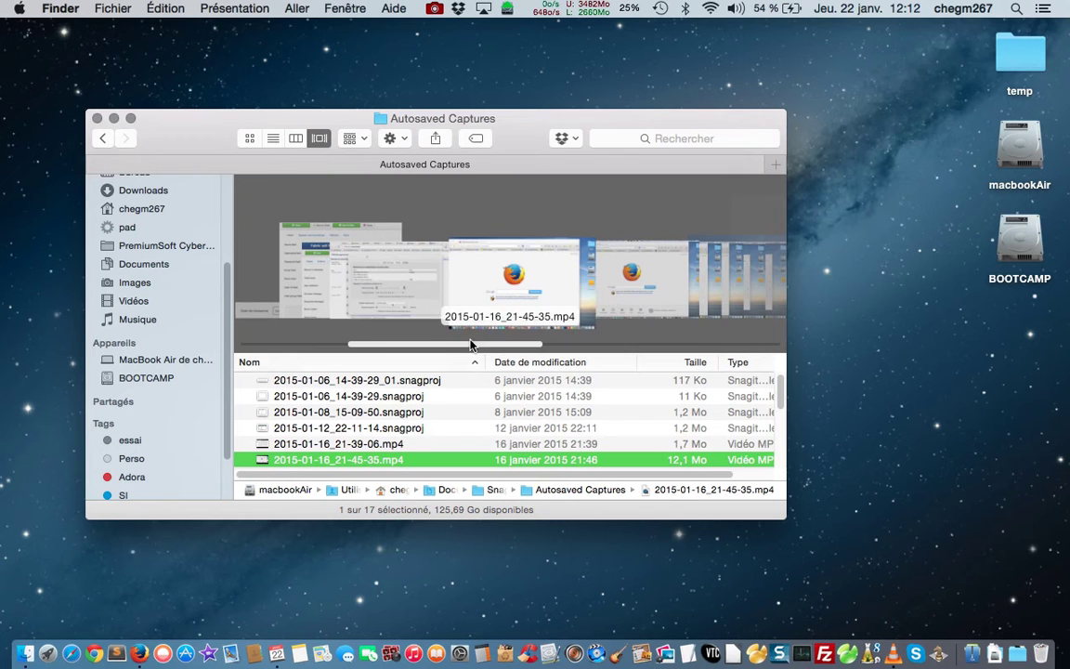
left_click(508, 288)
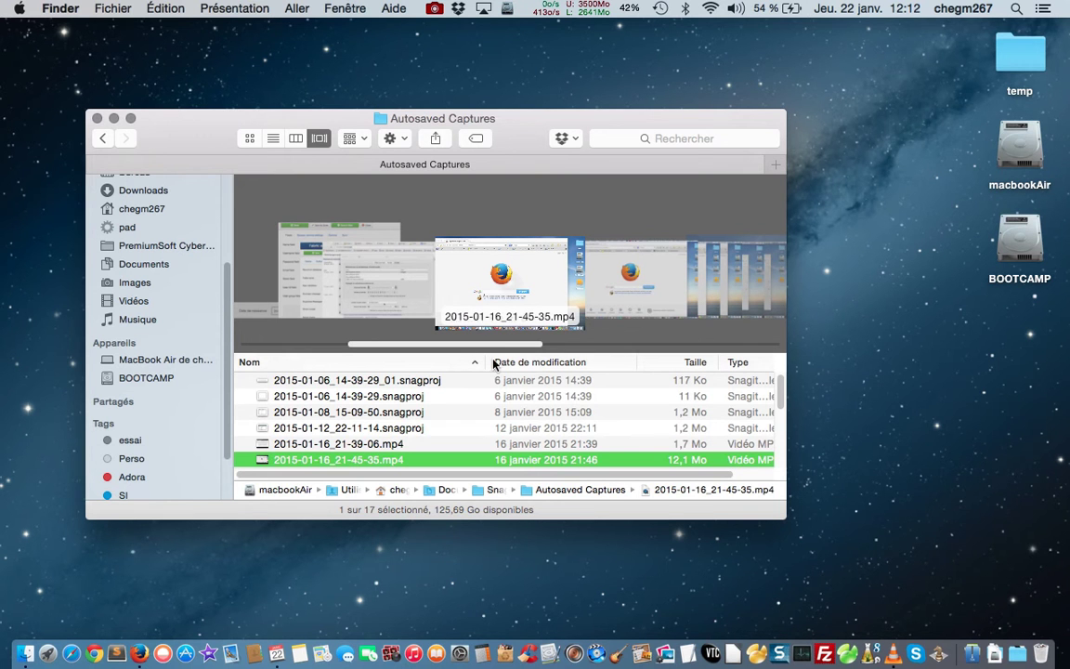
scroll(418, 411, "down", 5)
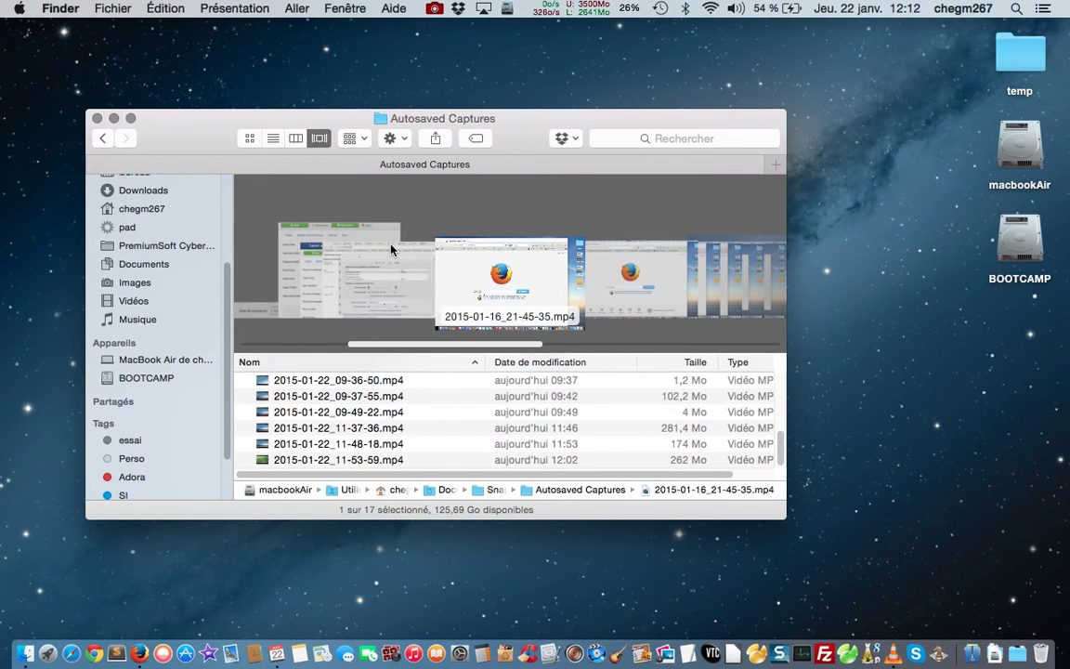
Return Autosaved Captures to column view and arrange its items by Type
left_click(294, 139)
left_click(351, 139)
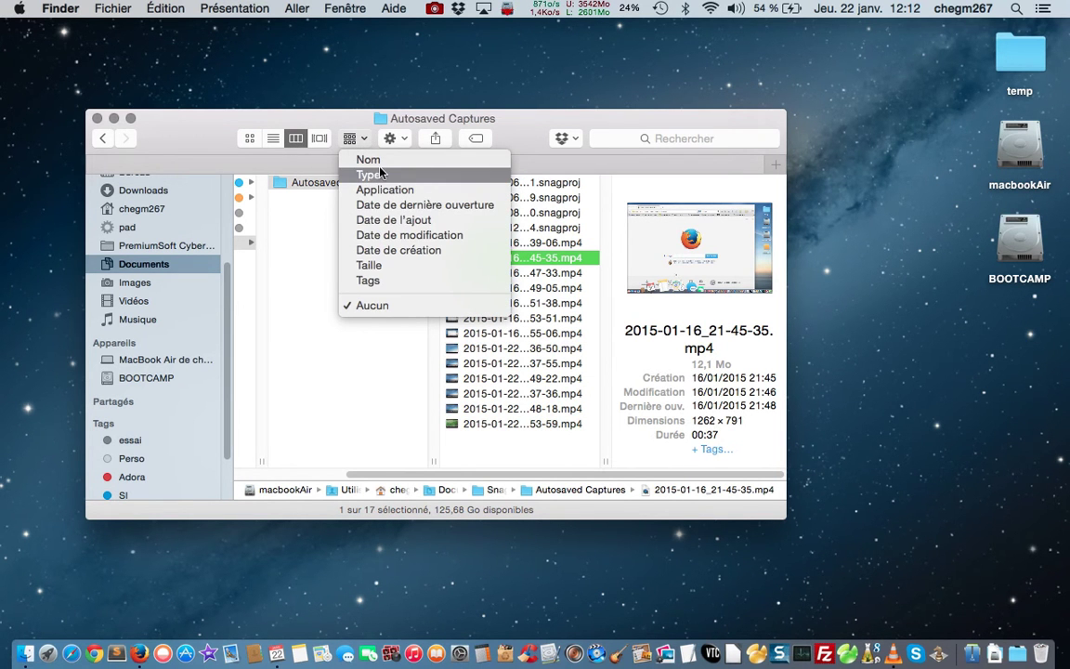
left_click(533, 366)
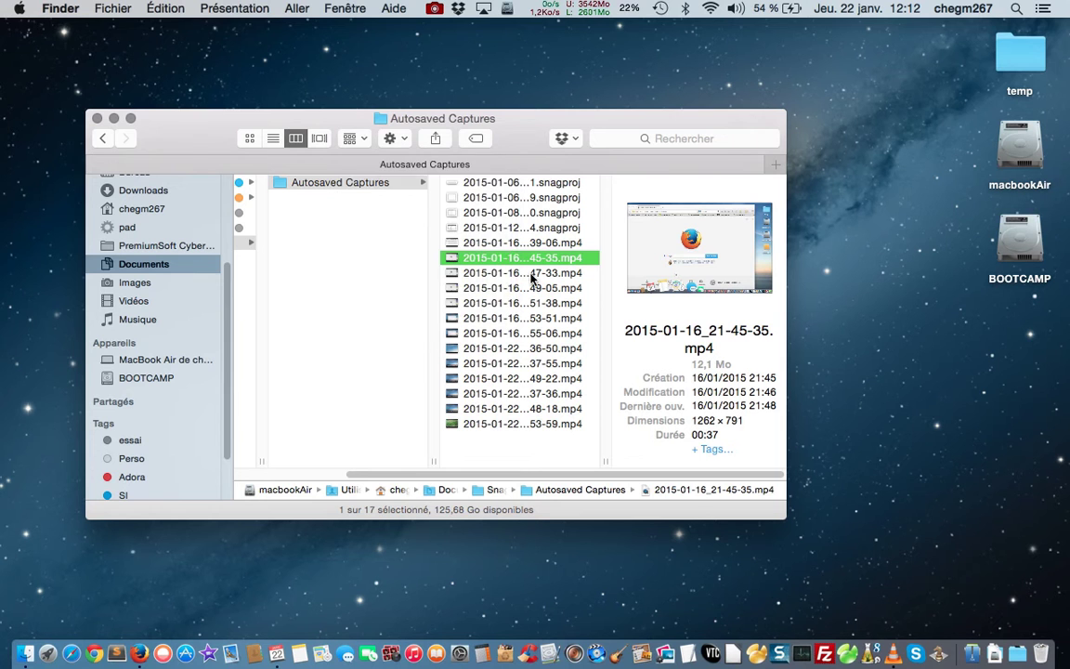
left_click(353, 138)
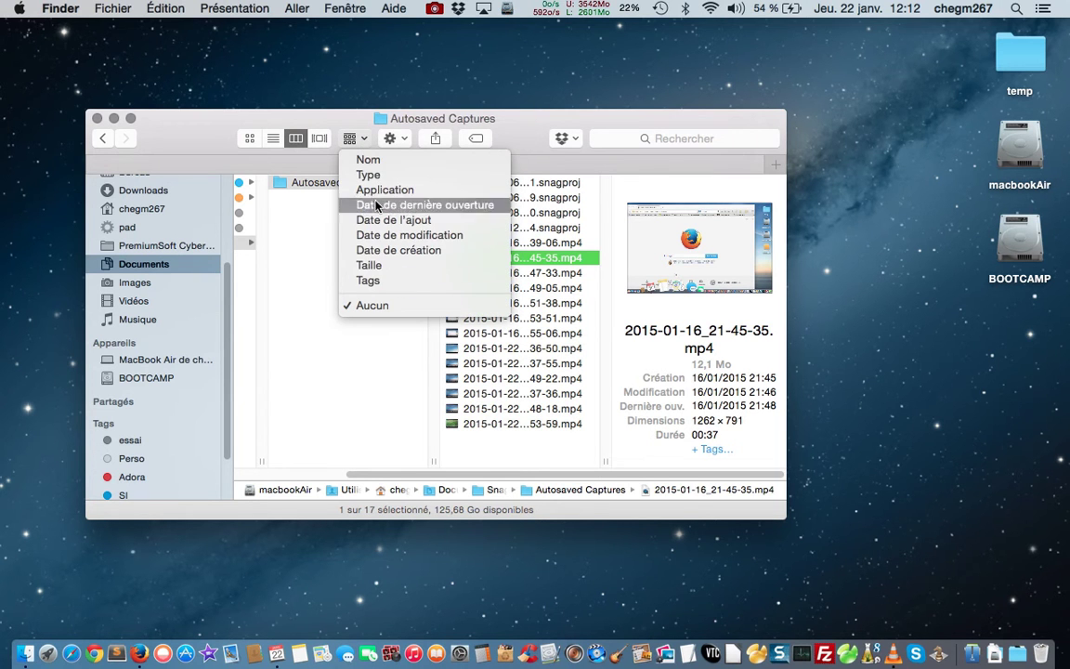
left_click(392, 165)
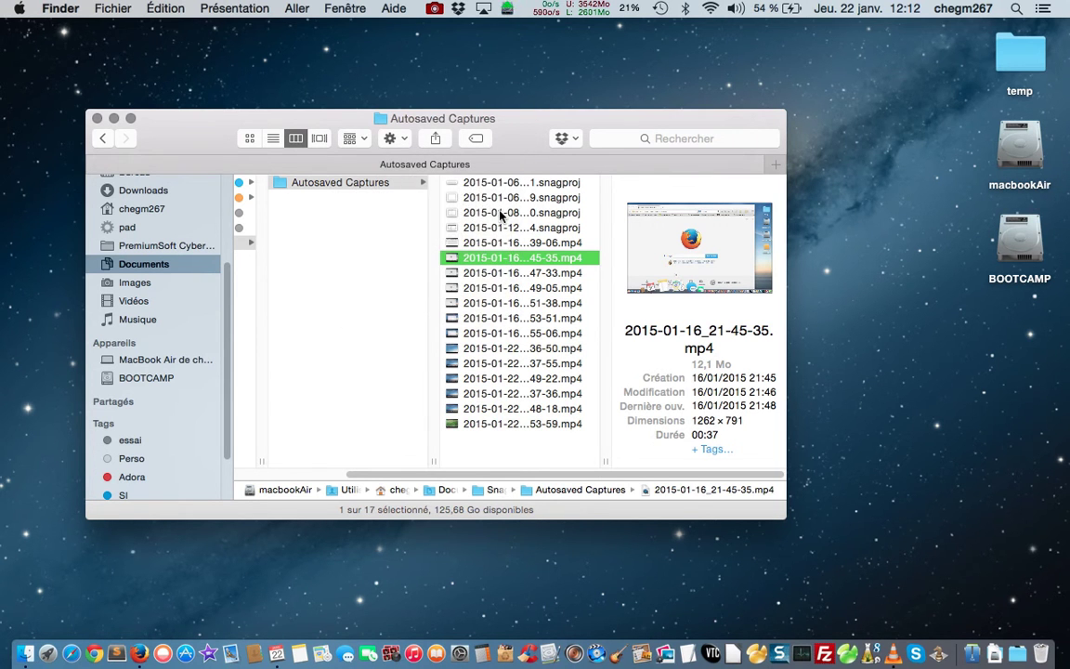
left_click(351, 138)
left_click(377, 173)
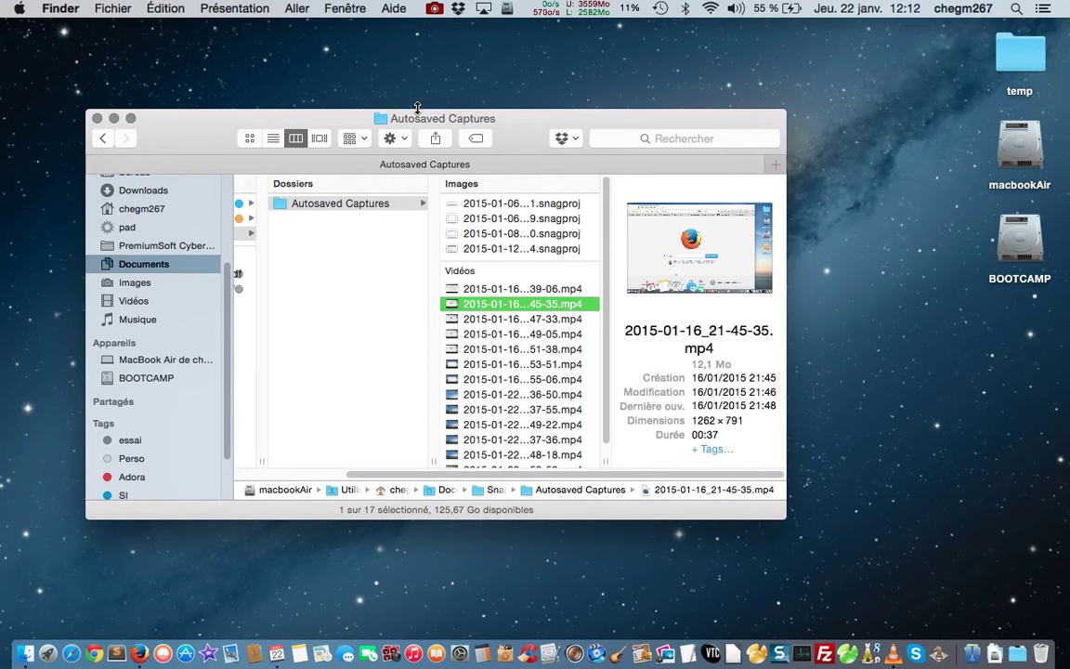
left_click_drag(396, 475, 348, 478)
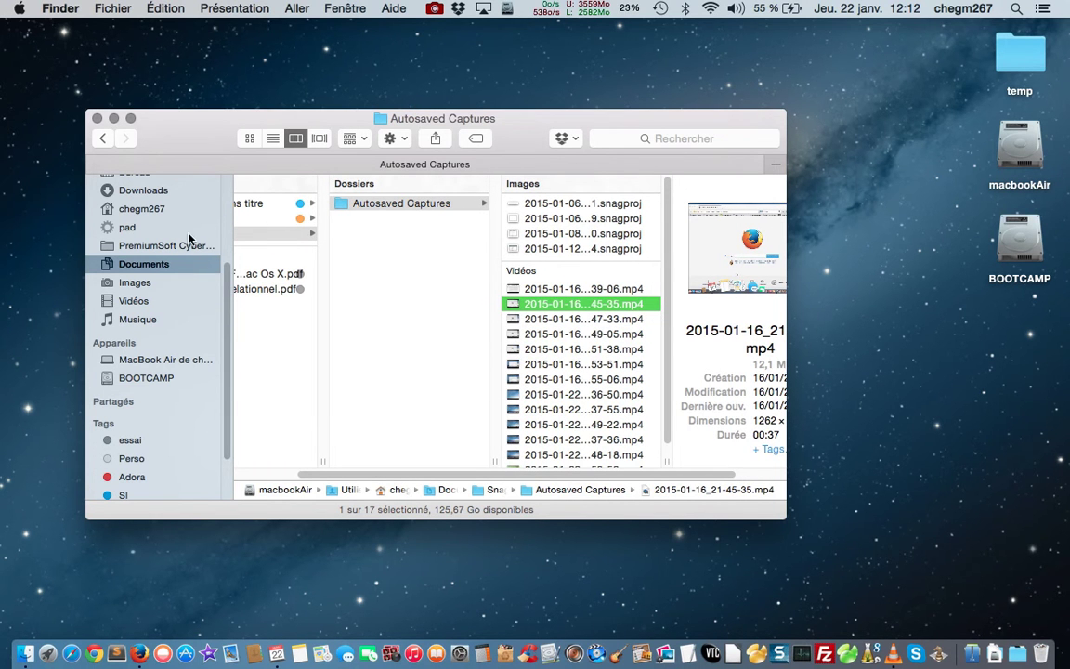
View the contents of the PremiumSoft CyberTech folder
left_click(159, 247)
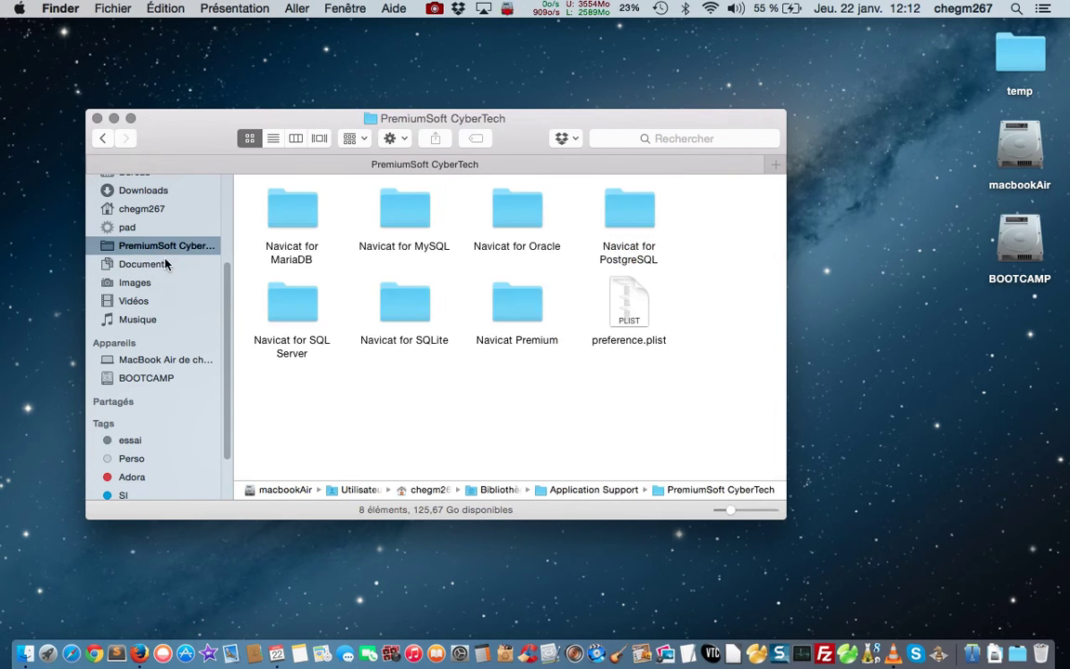
scroll(158, 260, "down", 3)
scroll(158, 240, "up", 3)
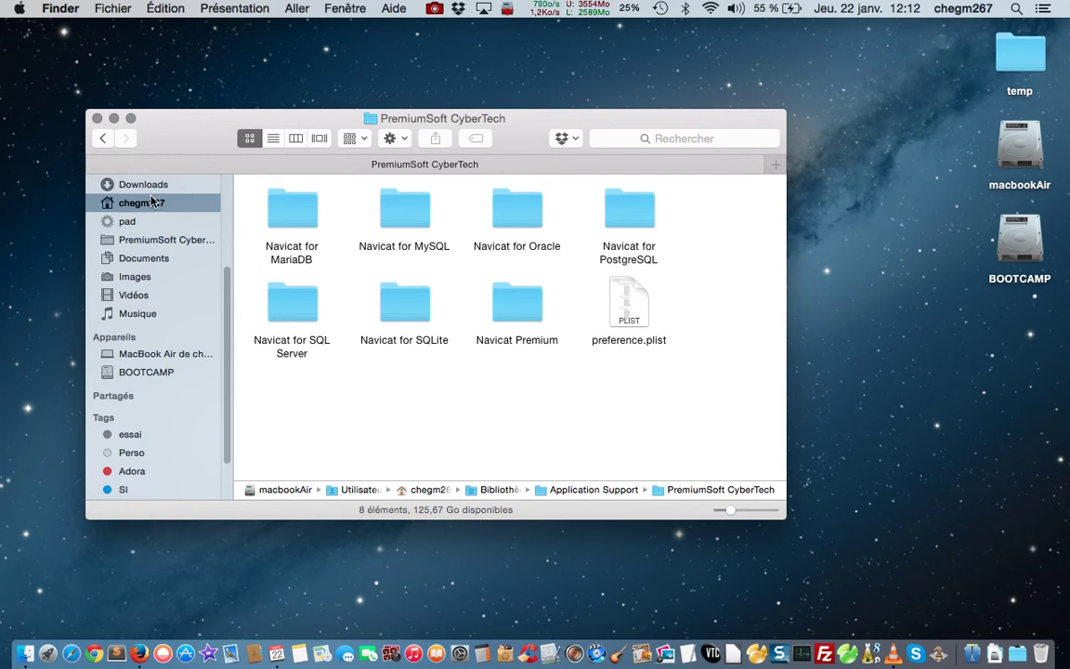
Create a new folder named 2015 in the home folder's Documents folder
left_click(149, 202)
left_click(285, 212)
right_click(495, 362)
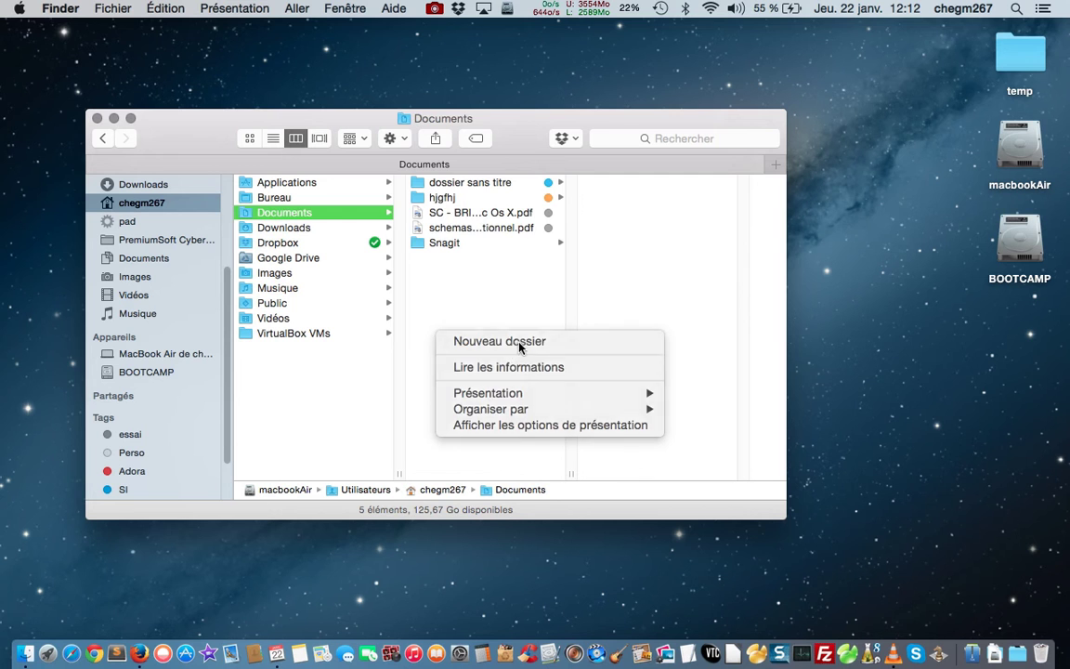
left_click(517, 343)
type("2")
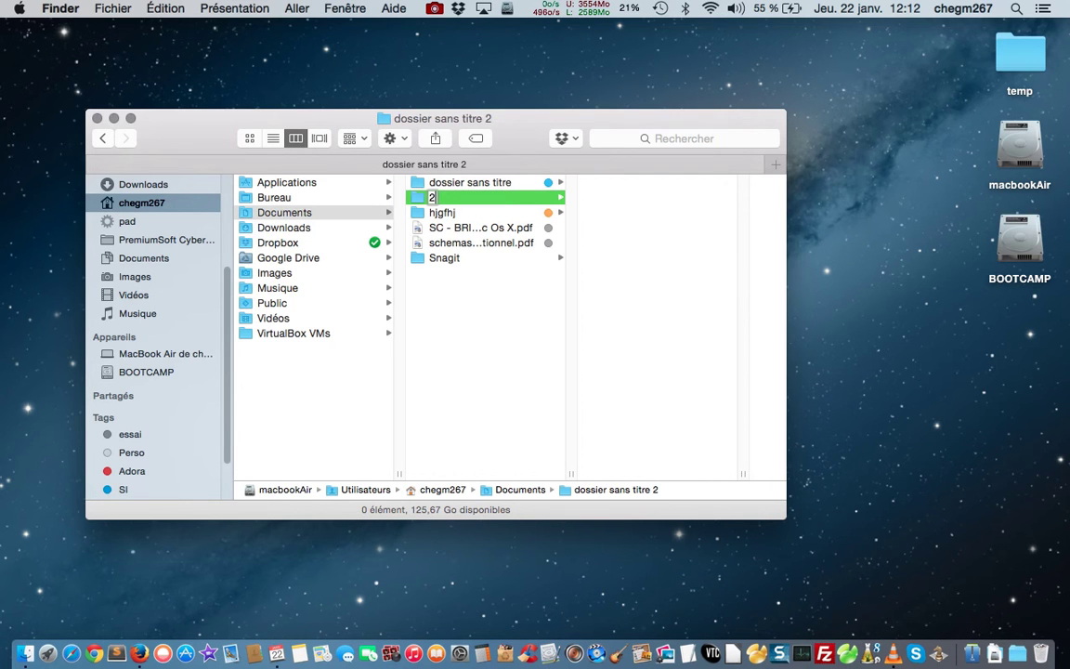
type("015")
key("Return")
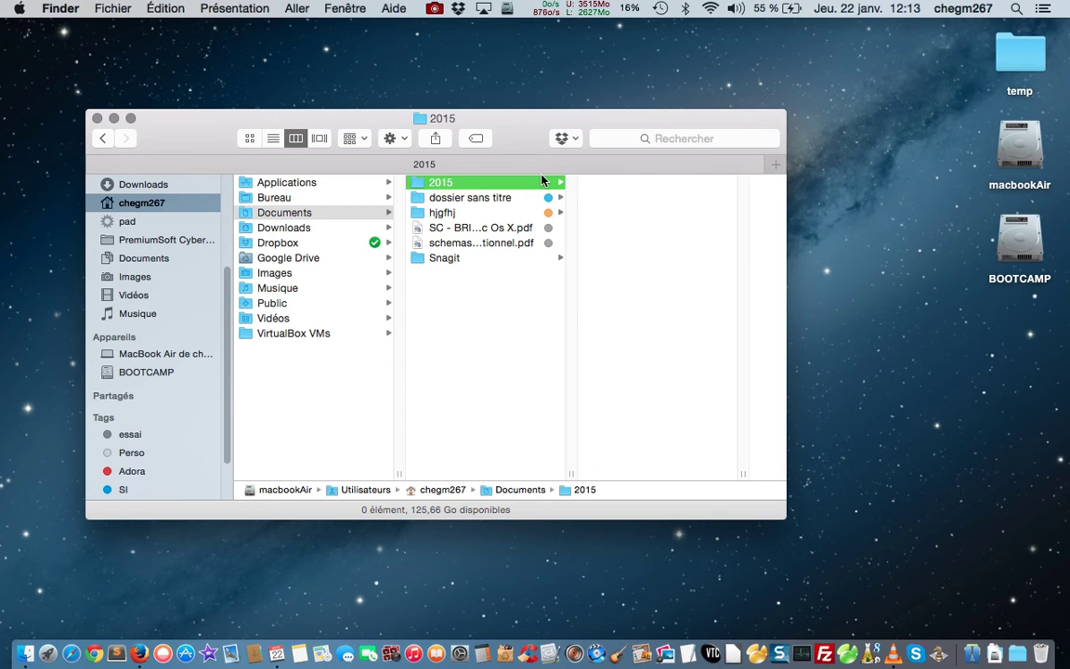
left_click(434, 10)
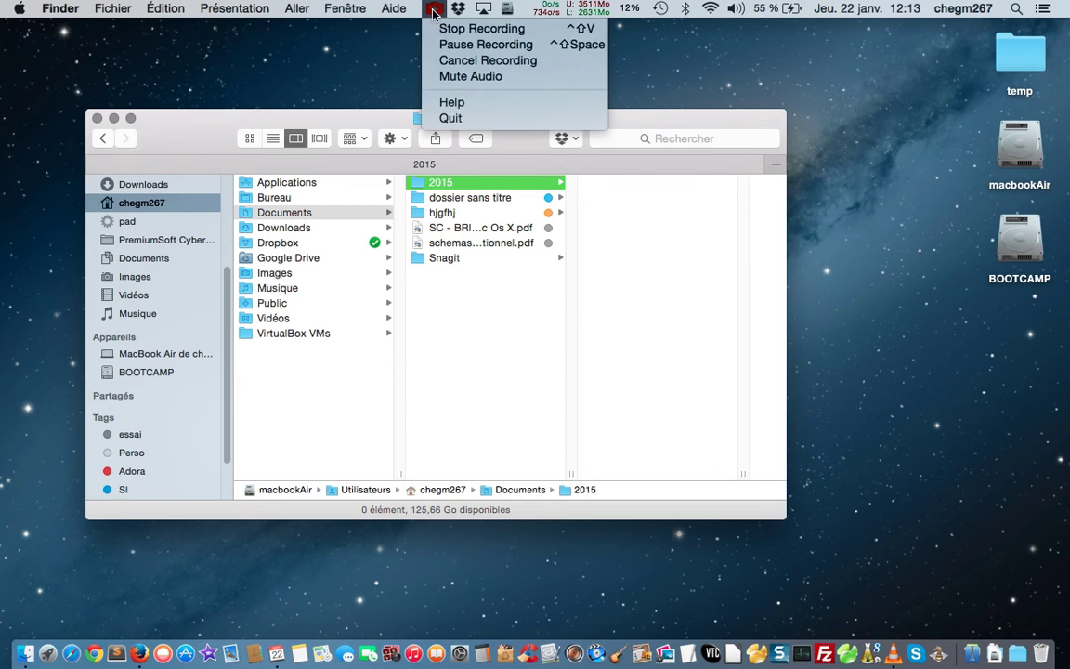